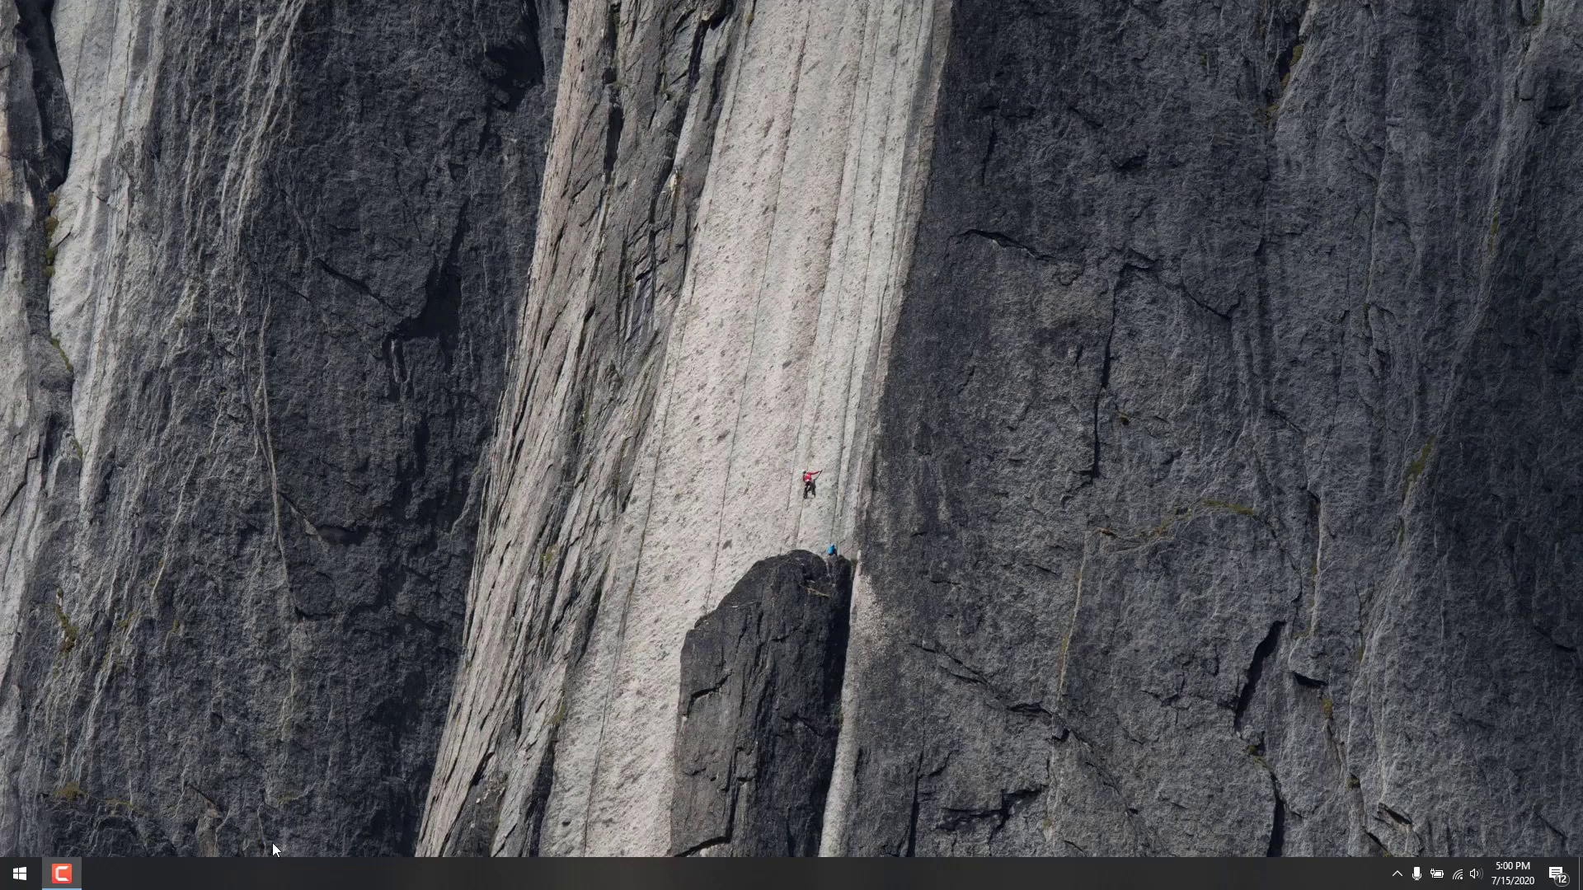
# Step: Browse the Start menu app list to the SOLIDWORKS PDM program group and expand it
pyautogui.click(28, 879)
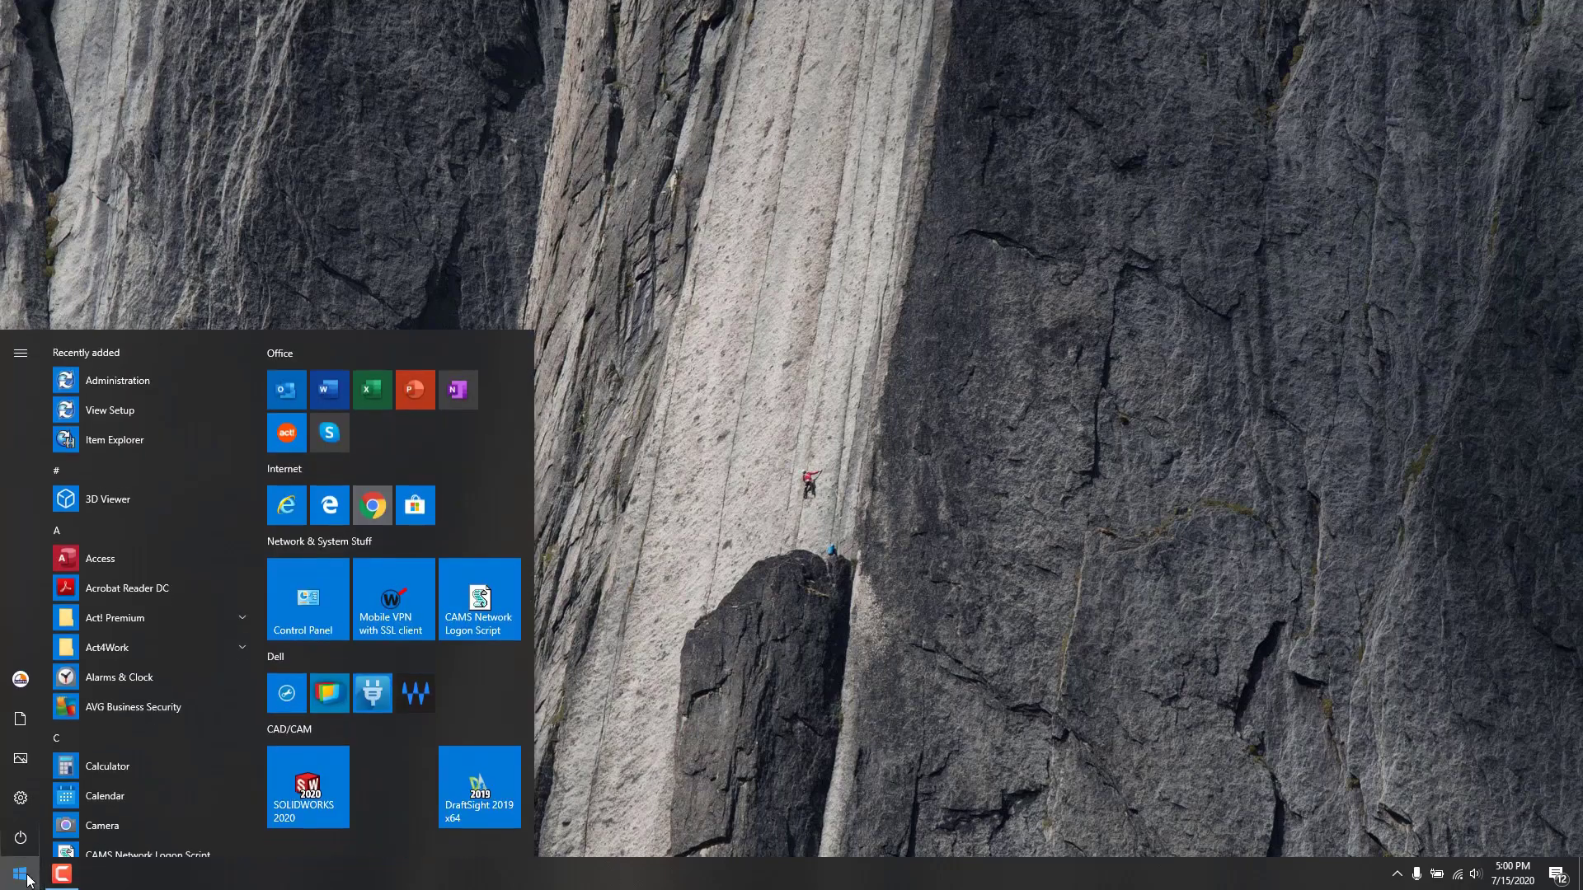
pyautogui.scroll(-10, 136, 700)
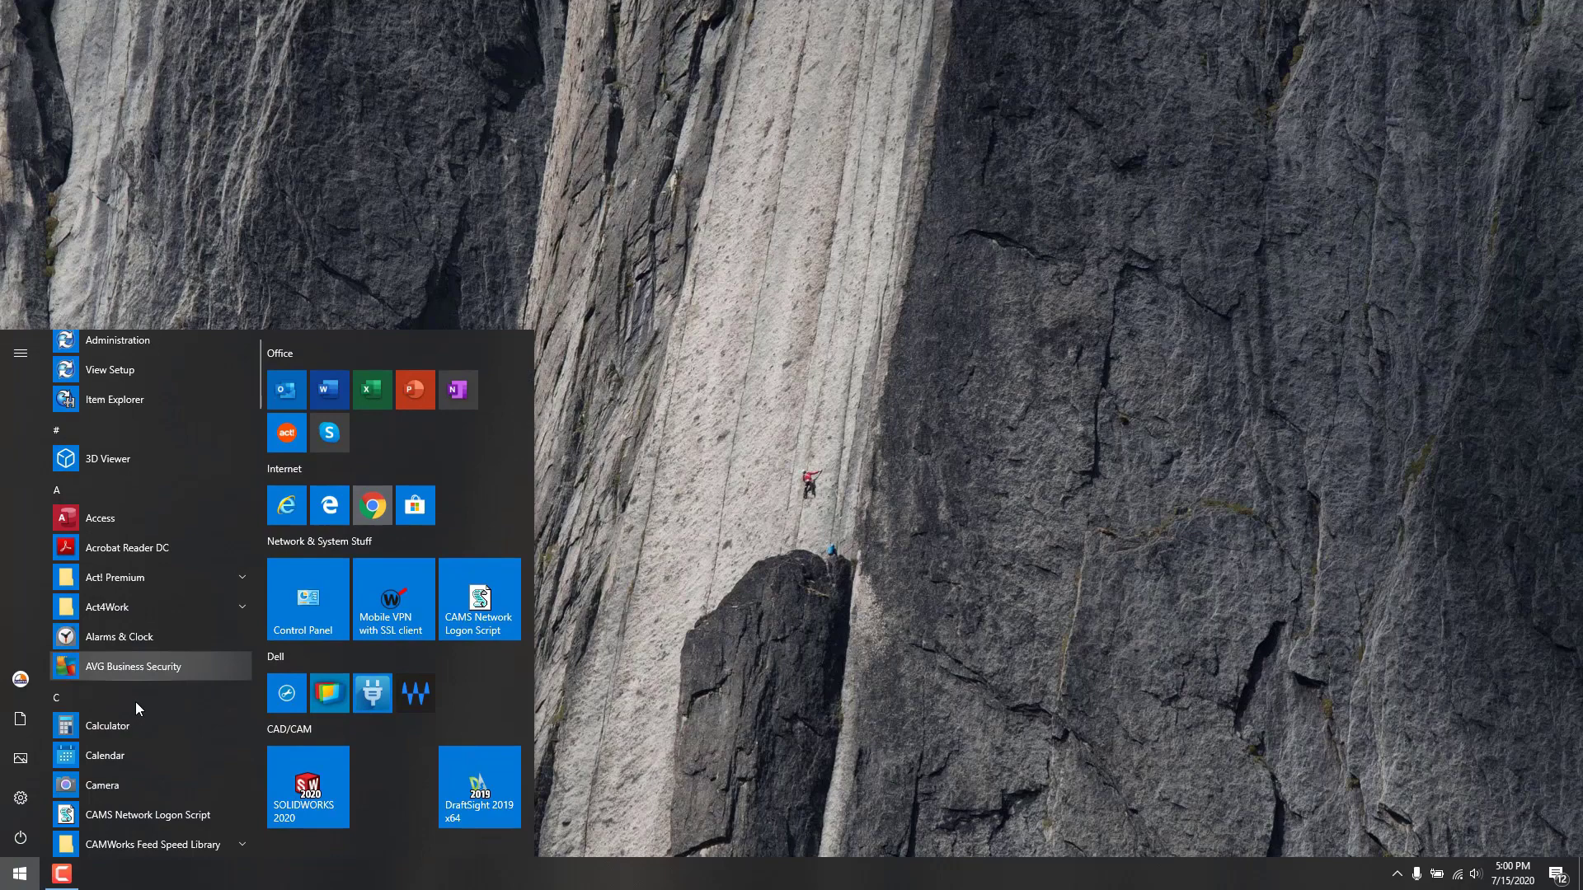
pyautogui.scroll(-15, 135, 701)
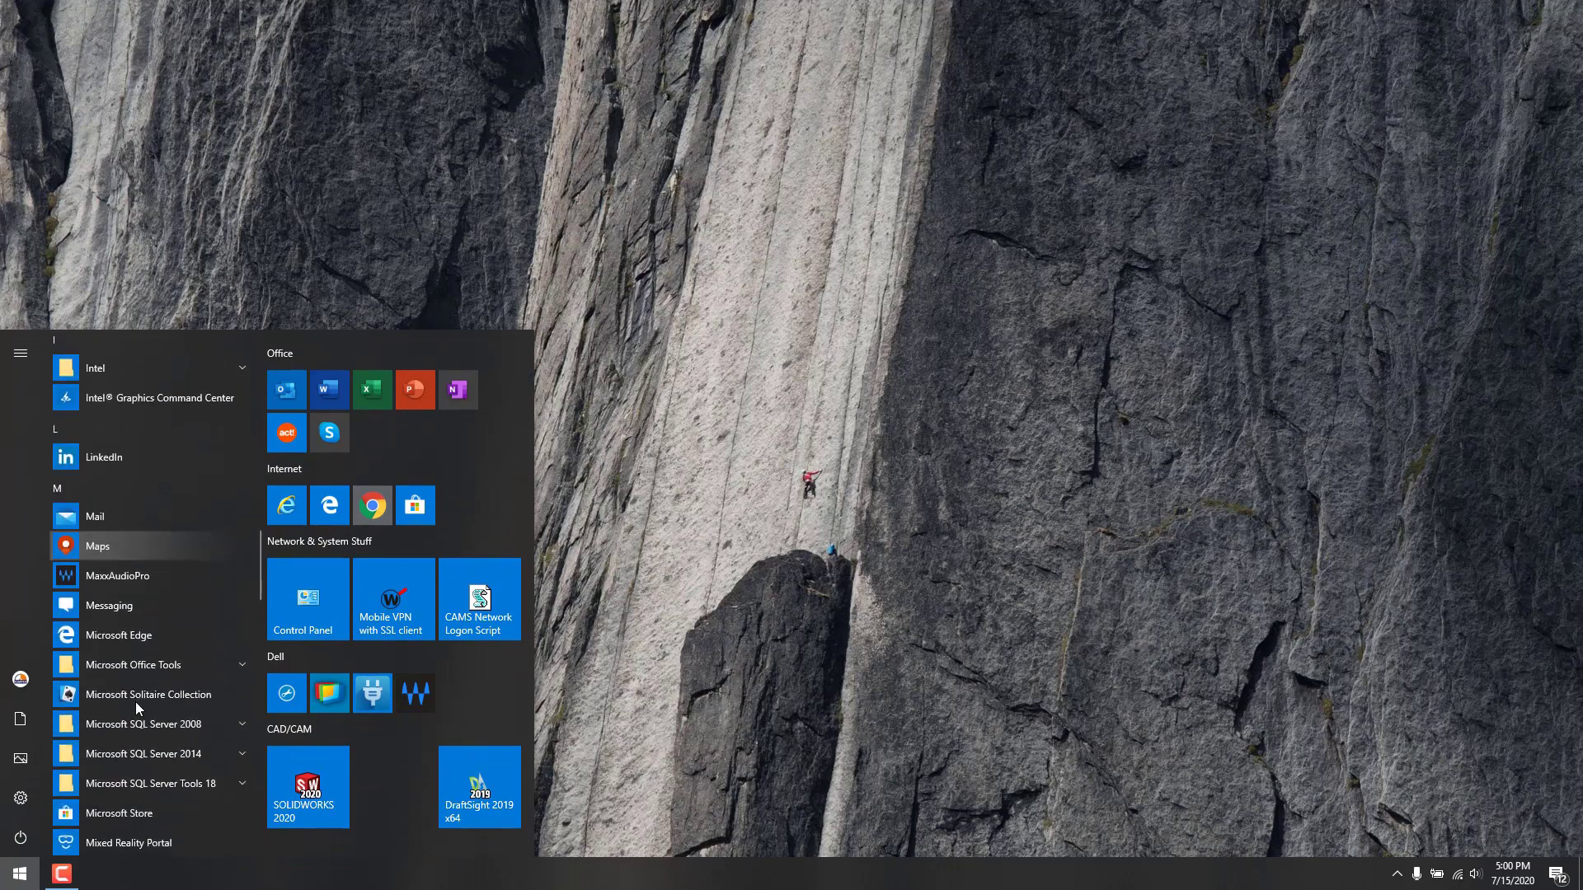
pyautogui.scroll(10, 135, 700)
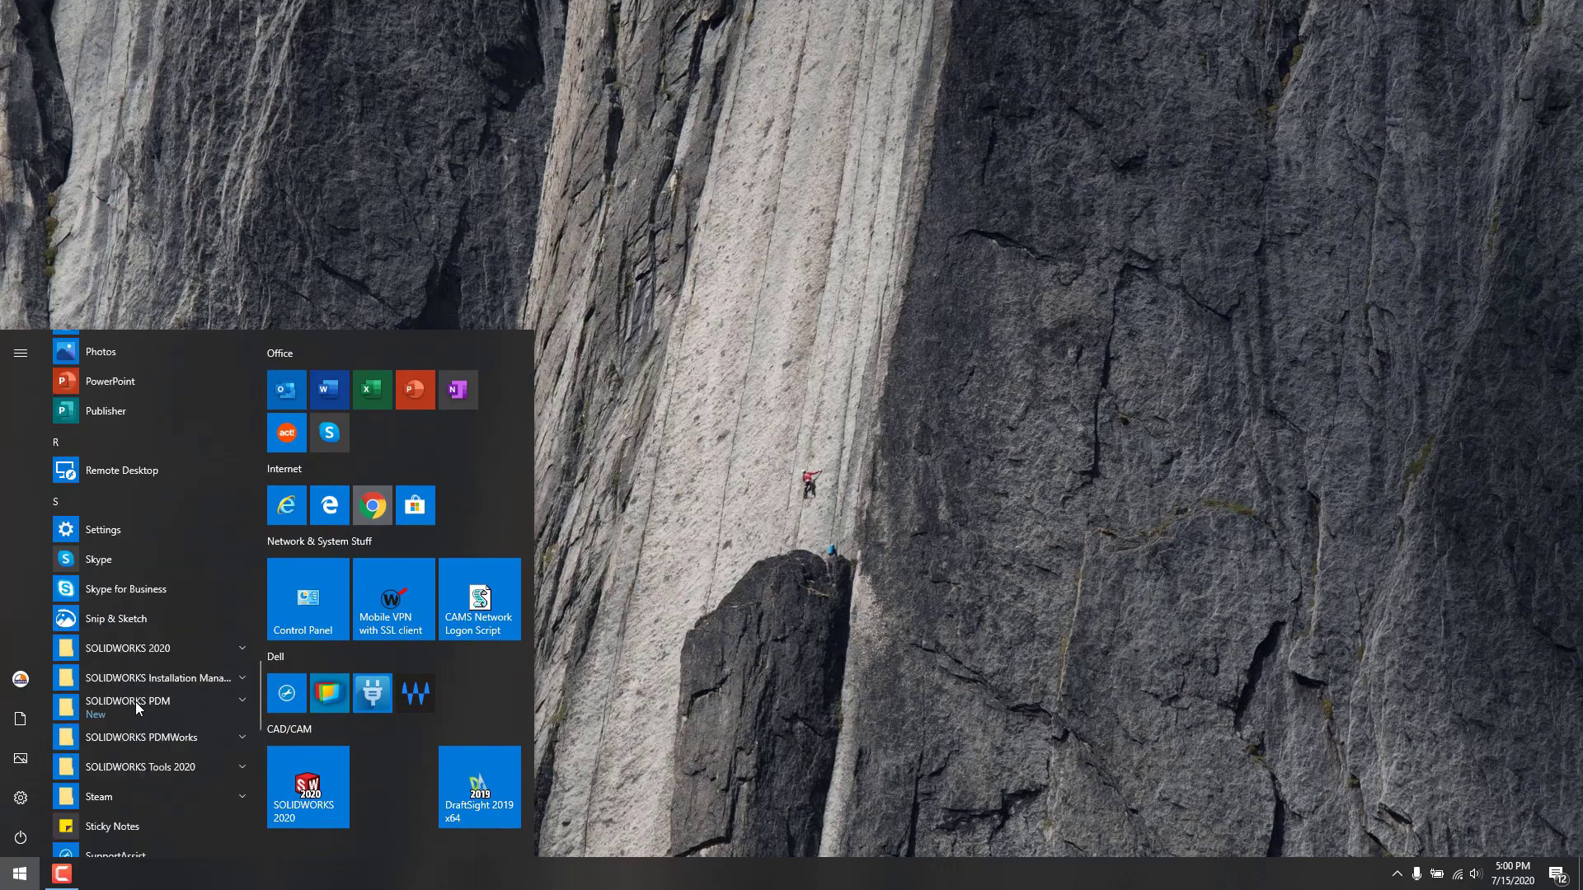
pyautogui.scroll(2, 136, 706)
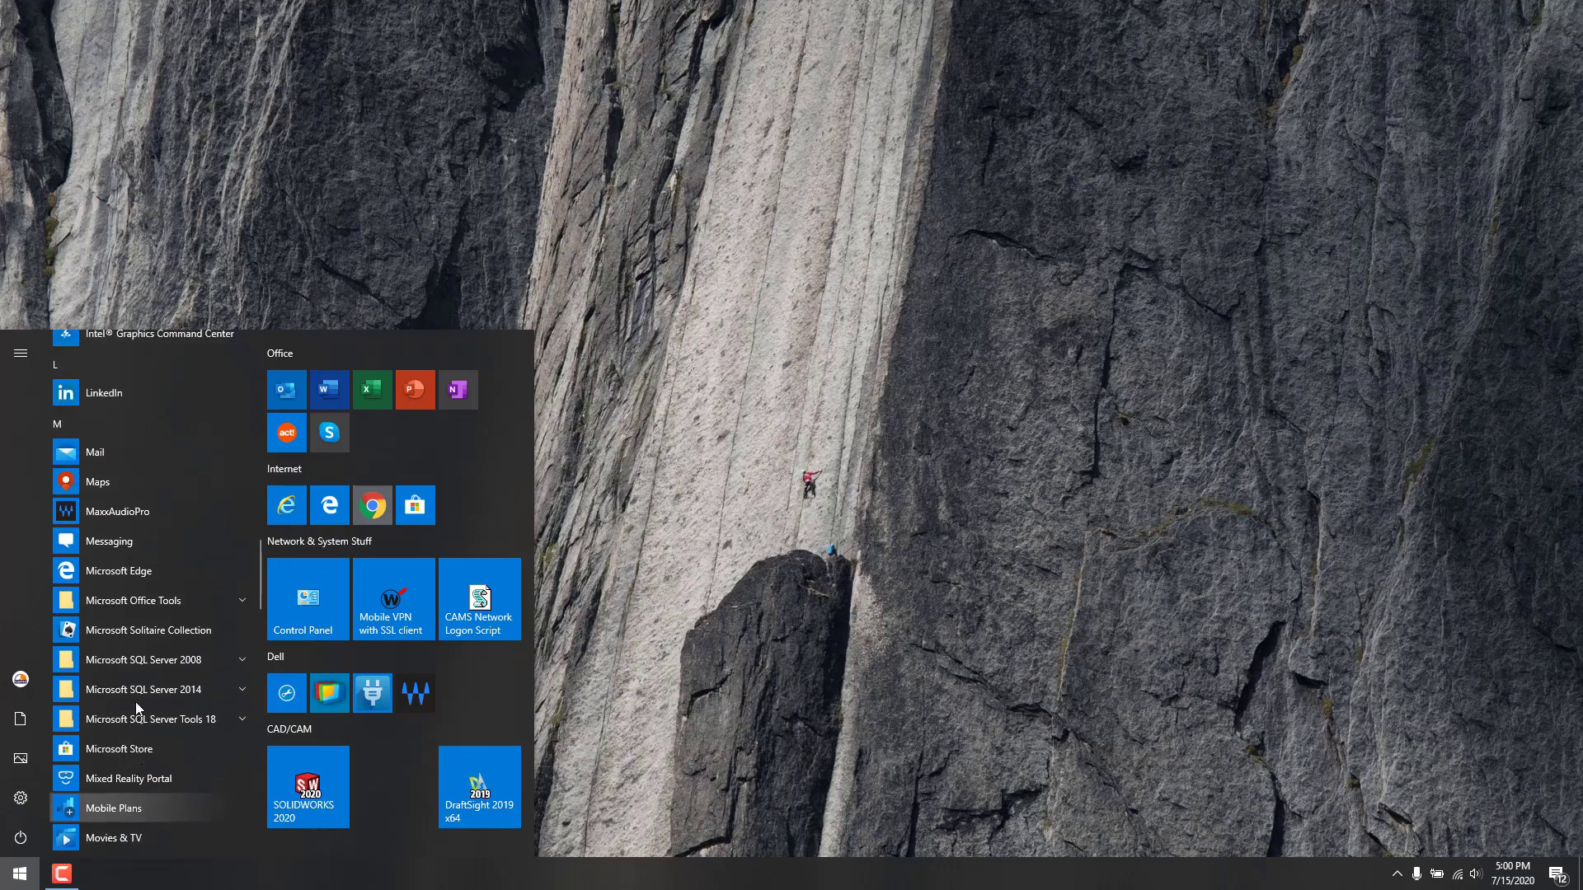
pyautogui.scroll(-10, 136, 706)
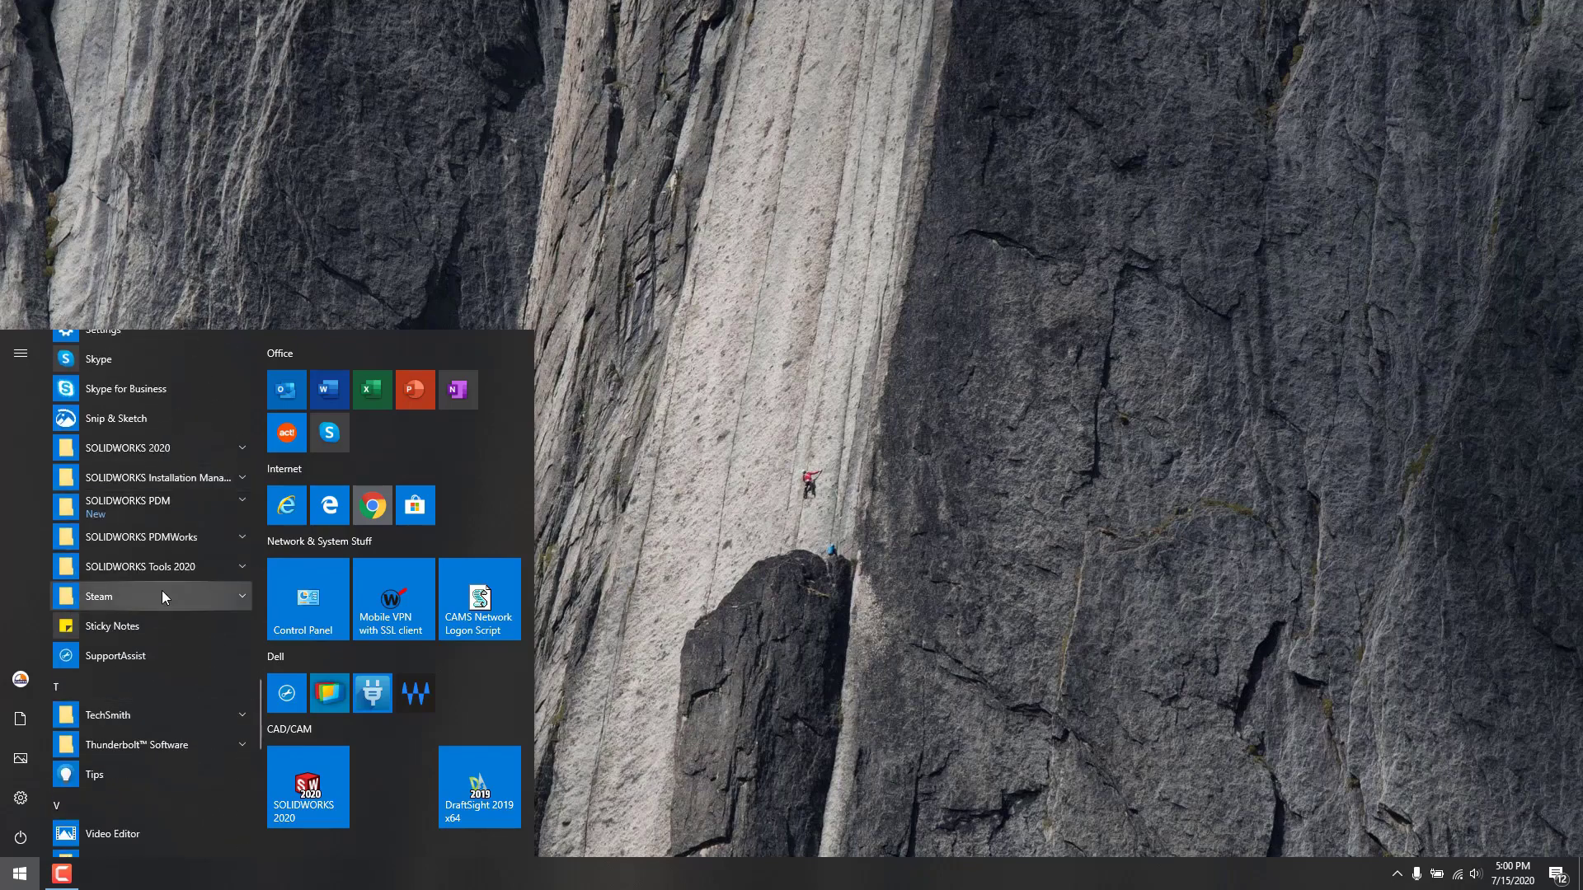
pyautogui.click(171, 504)
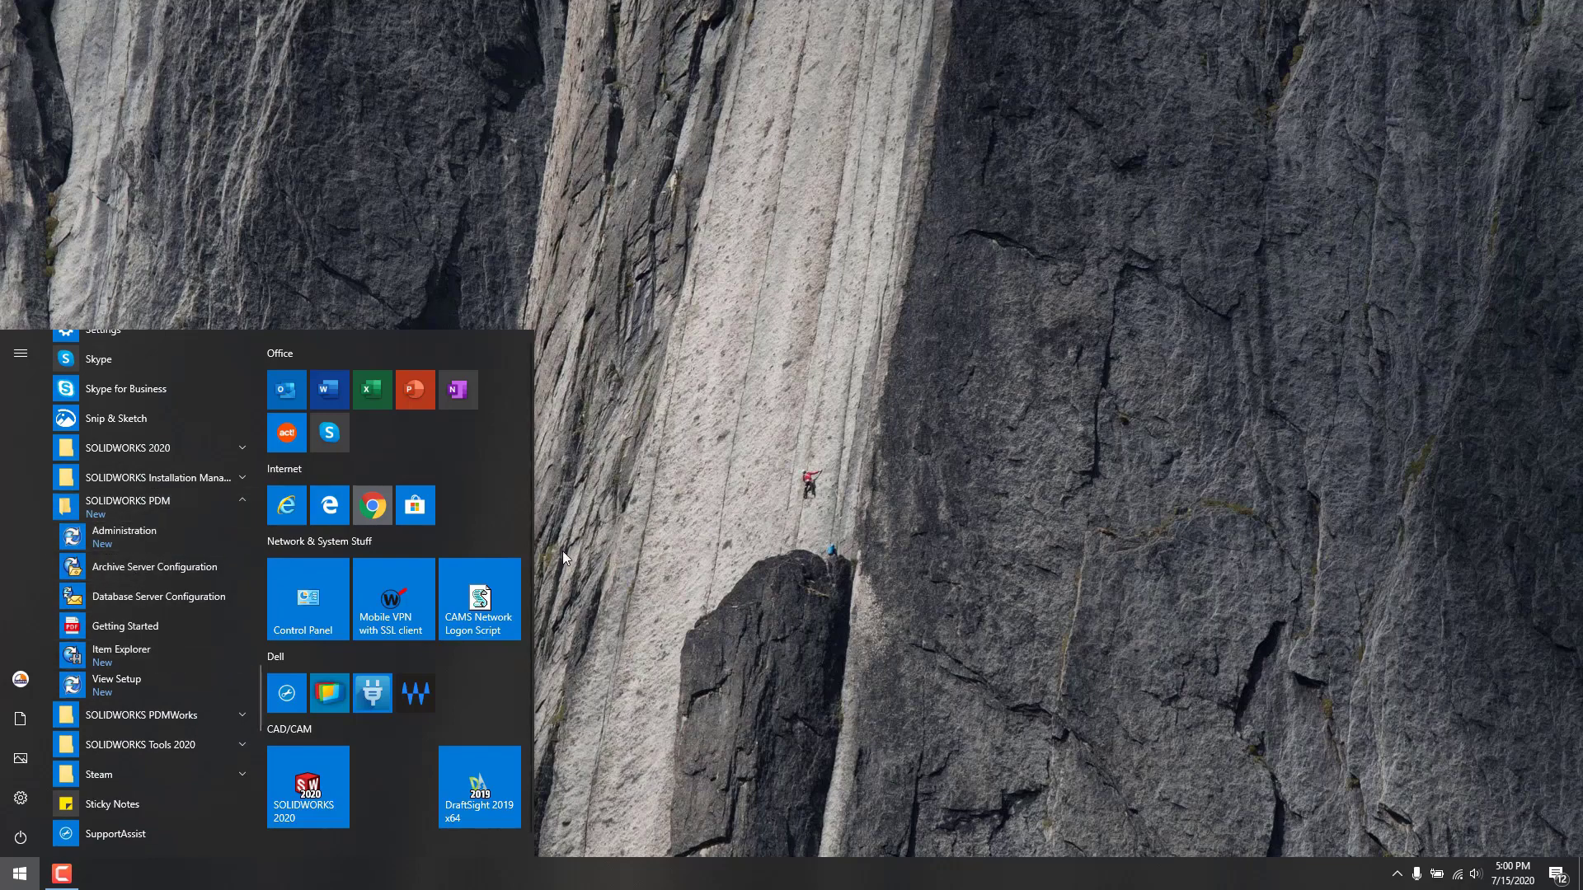
pyautogui.click(620, 566)
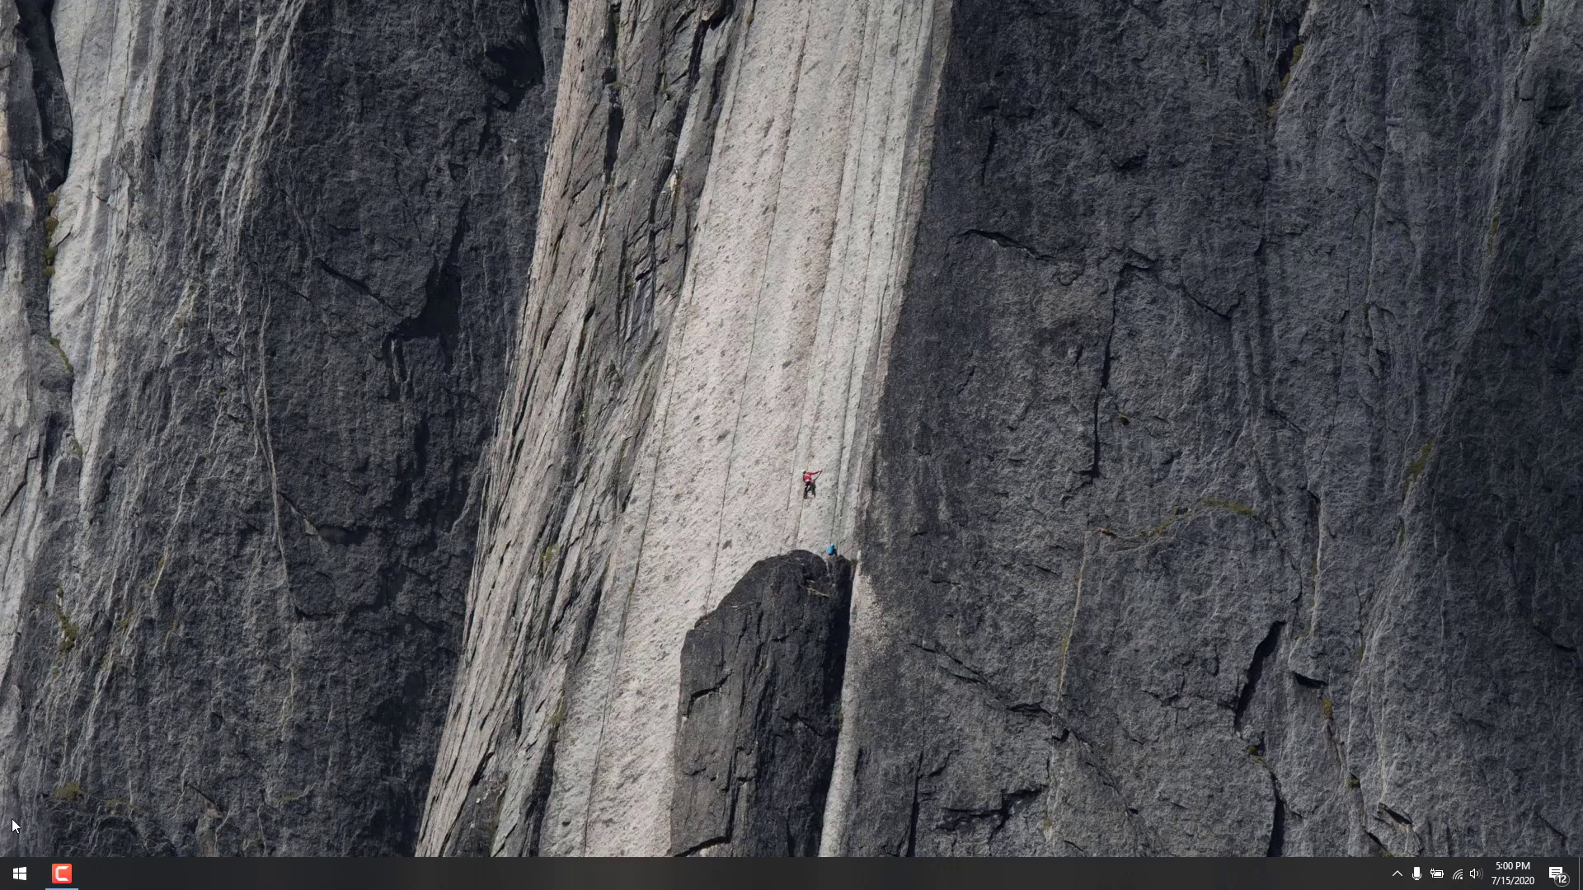
# Step: Reopen the Start menu, expand SOLIDWORKS PDM again and launch View Setup
pyautogui.click(23, 878)
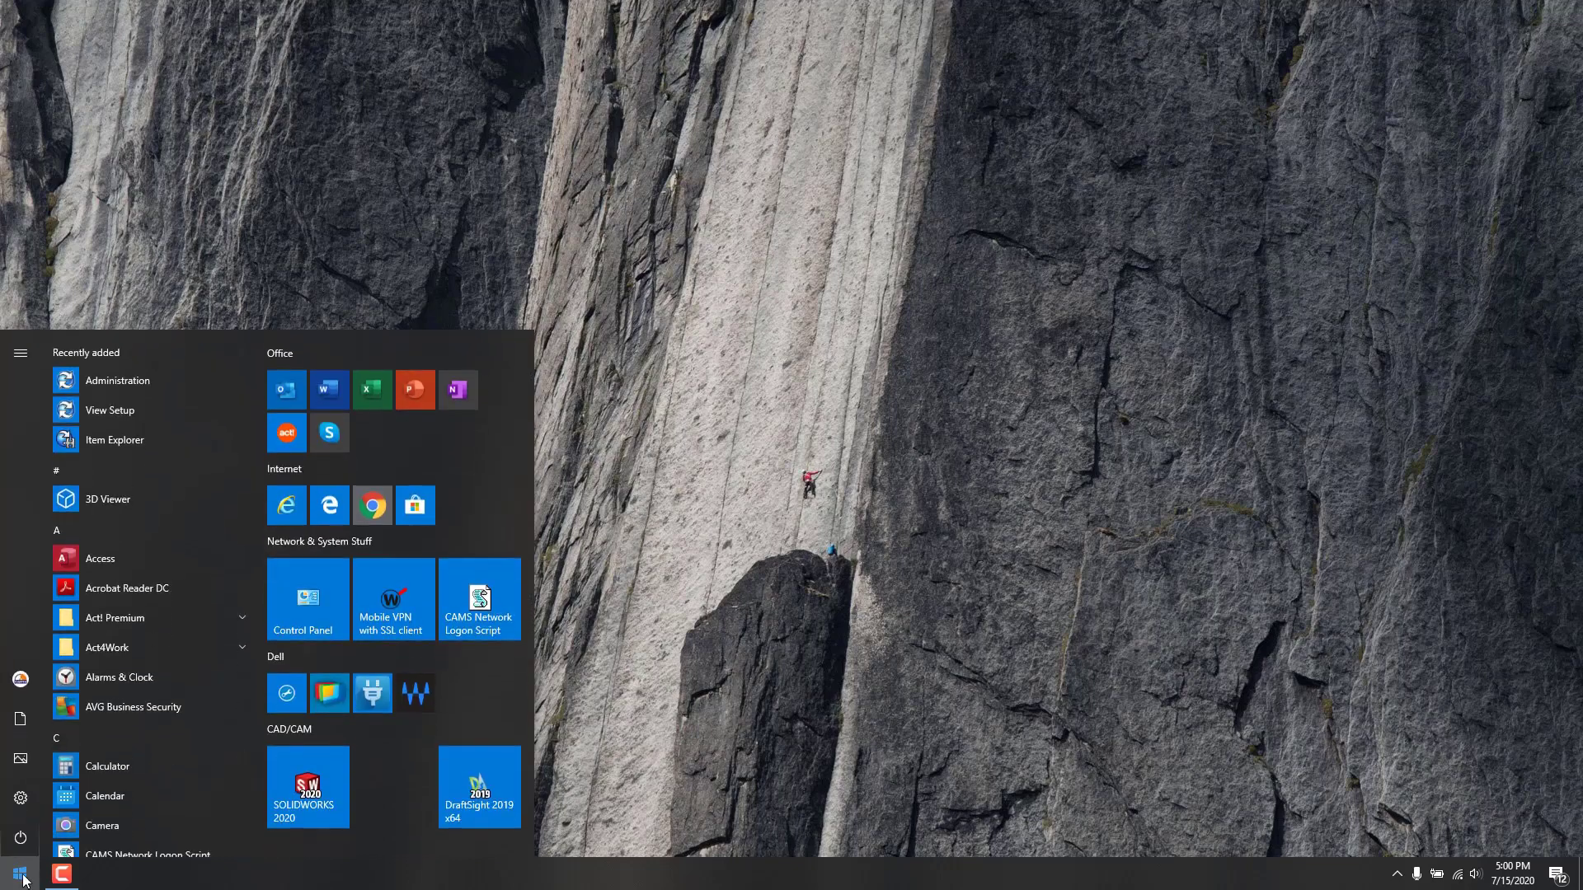
pyautogui.write('view')
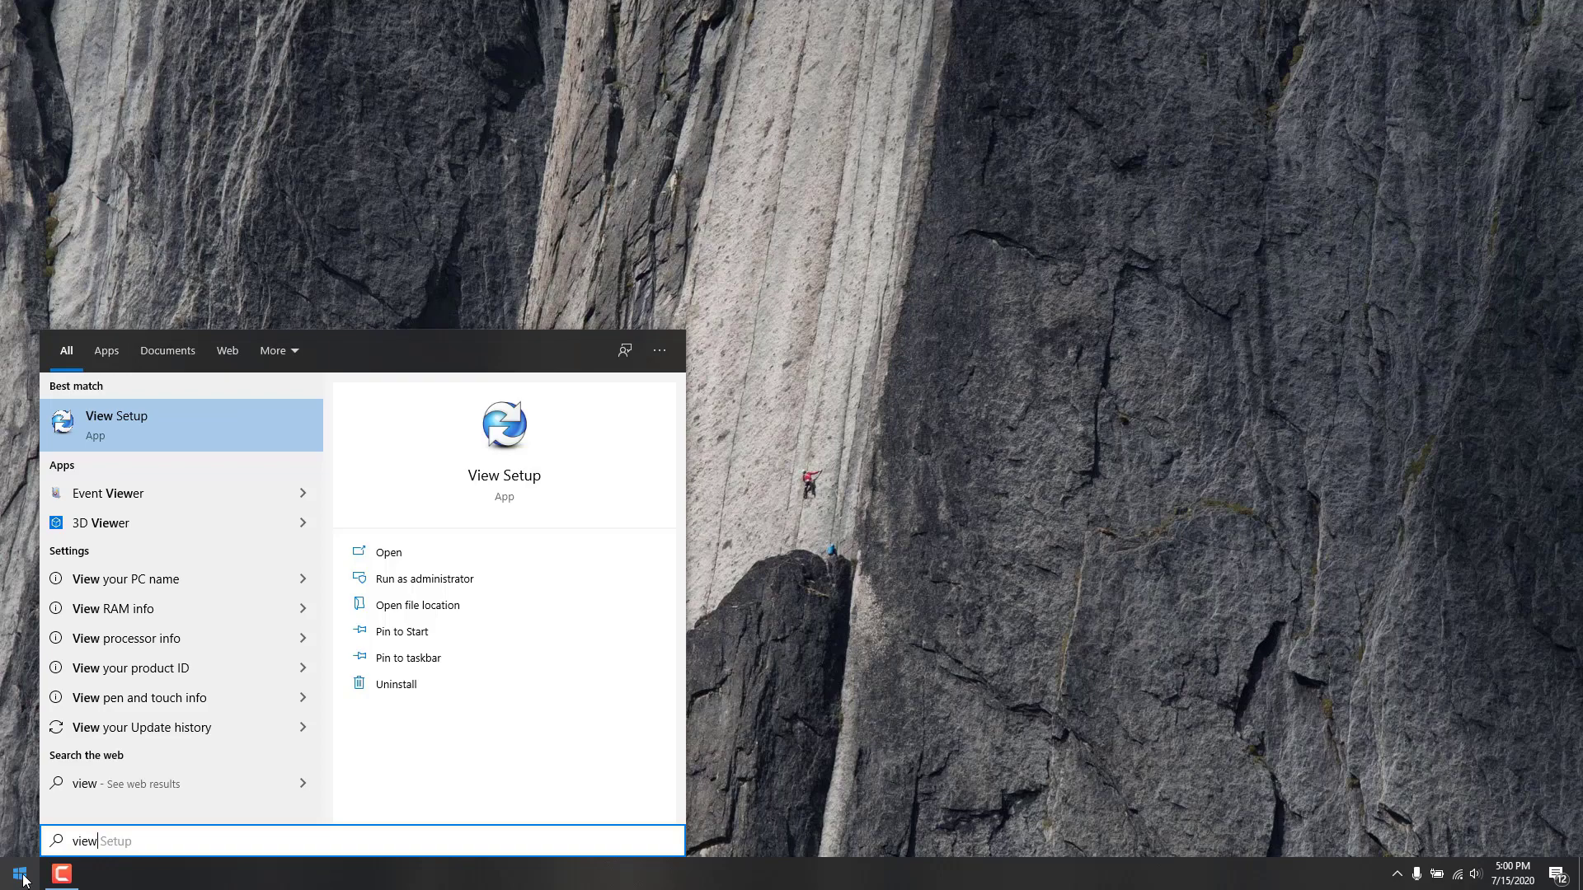
pyautogui.click(23, 877)
pyautogui.scroll(-5, 176, 672)
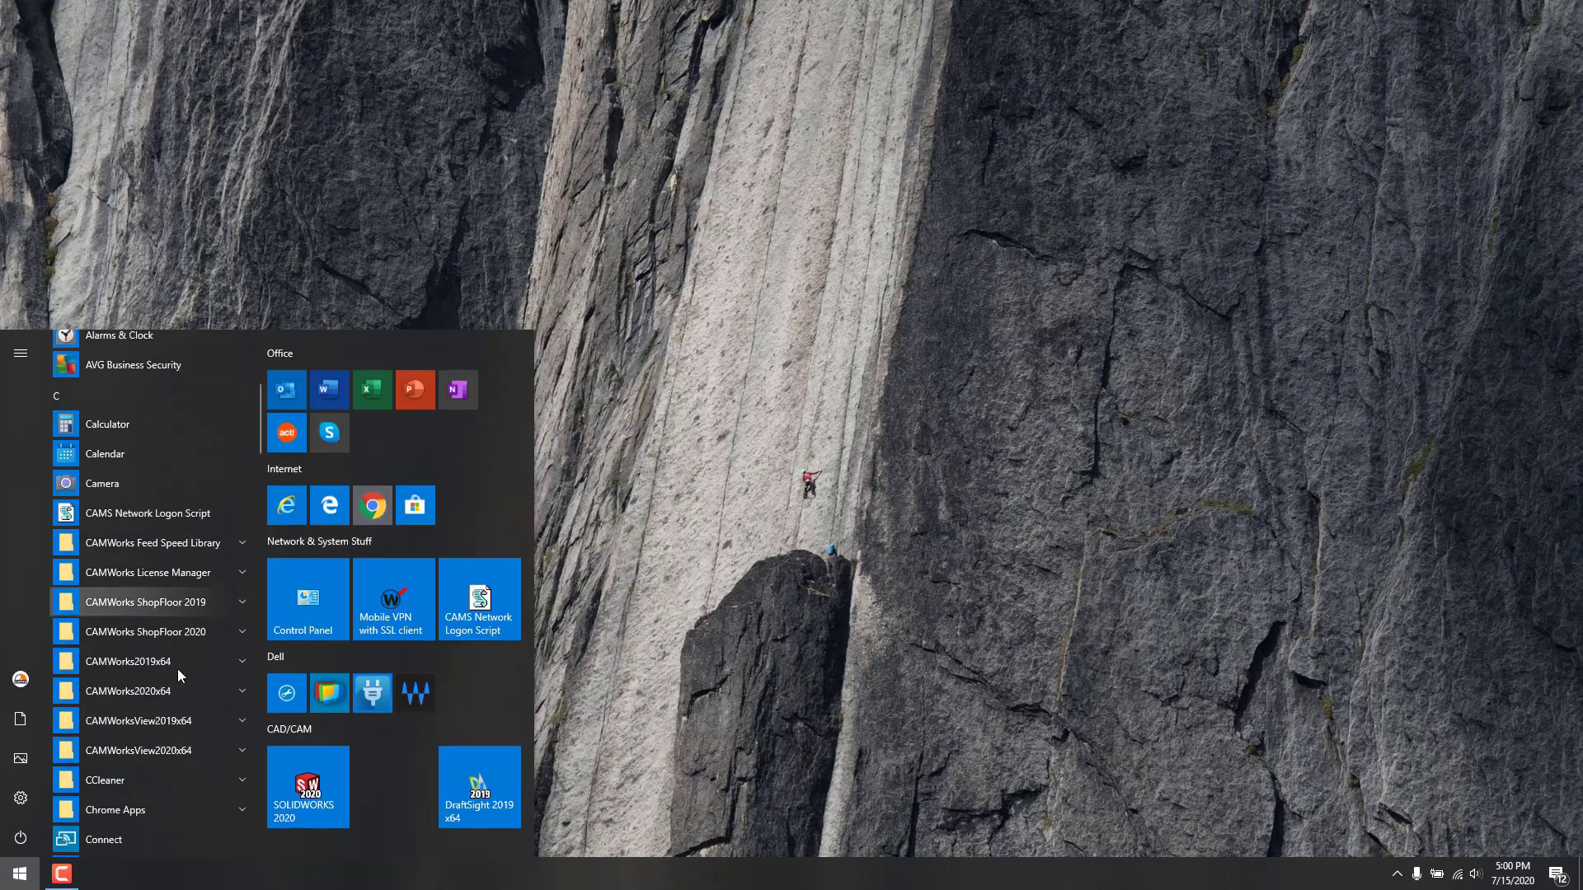
pyautogui.scroll(-15, 178, 676)
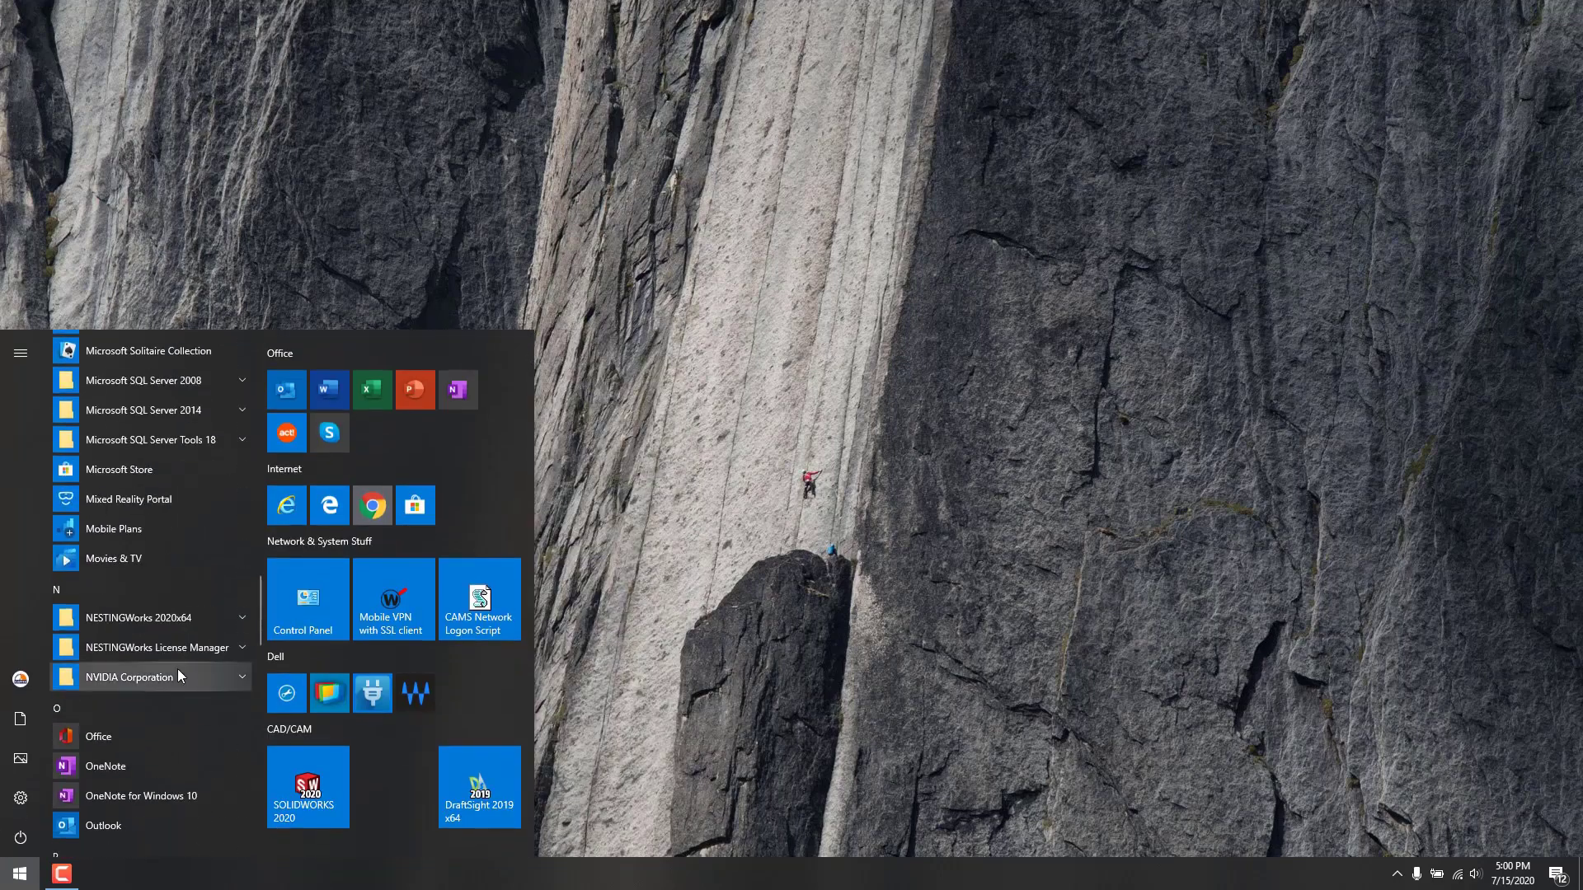
pyautogui.scroll(-8, 177, 672)
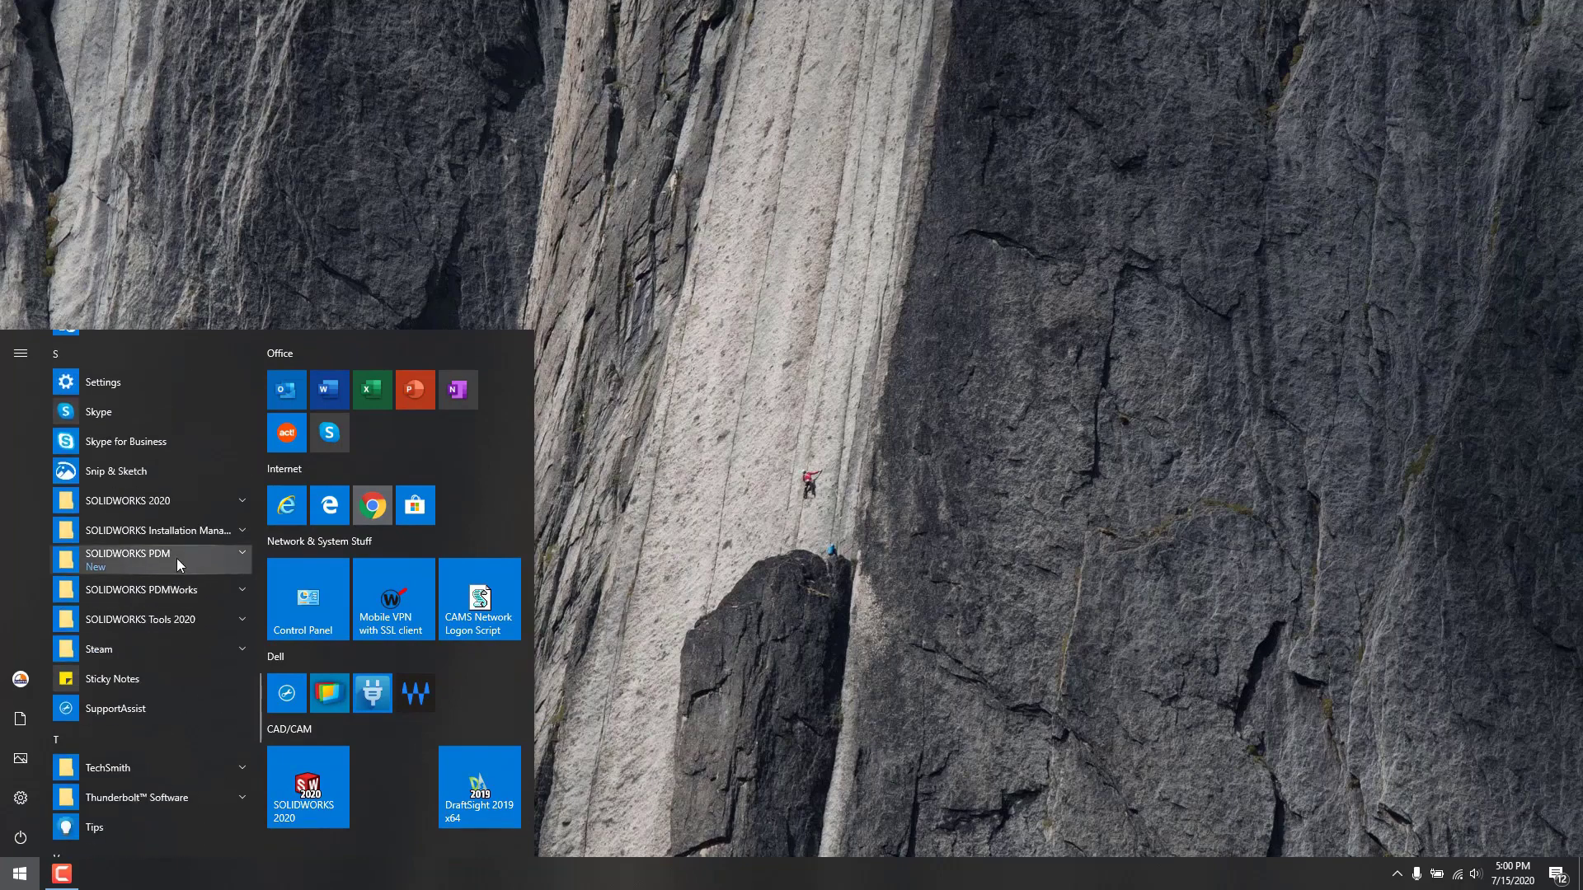
pyautogui.click(177, 558)
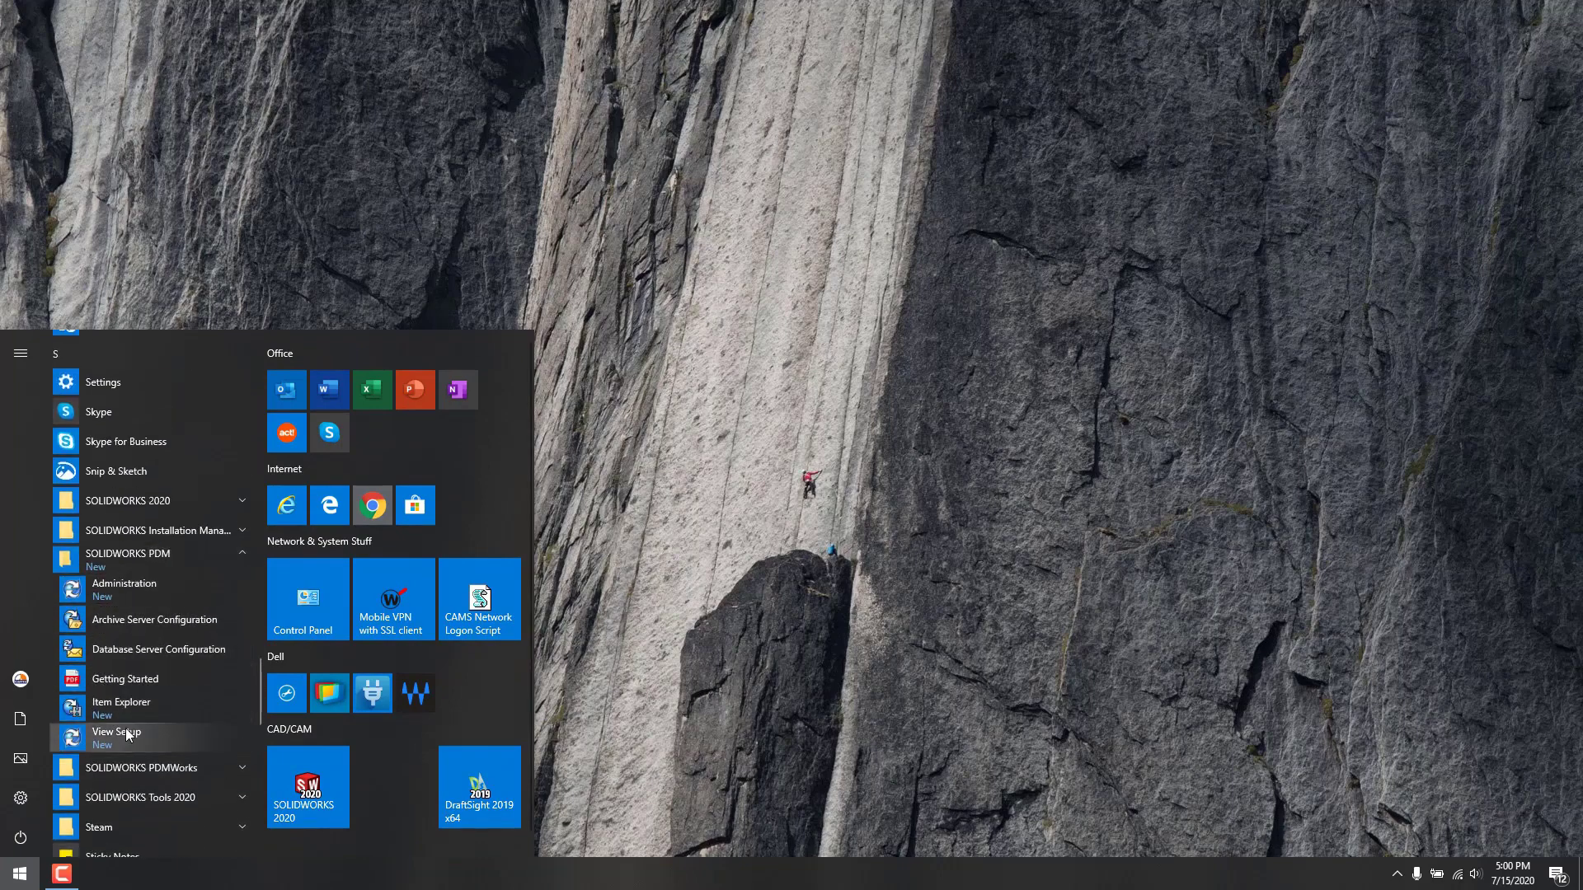
pyautogui.click(128, 734)
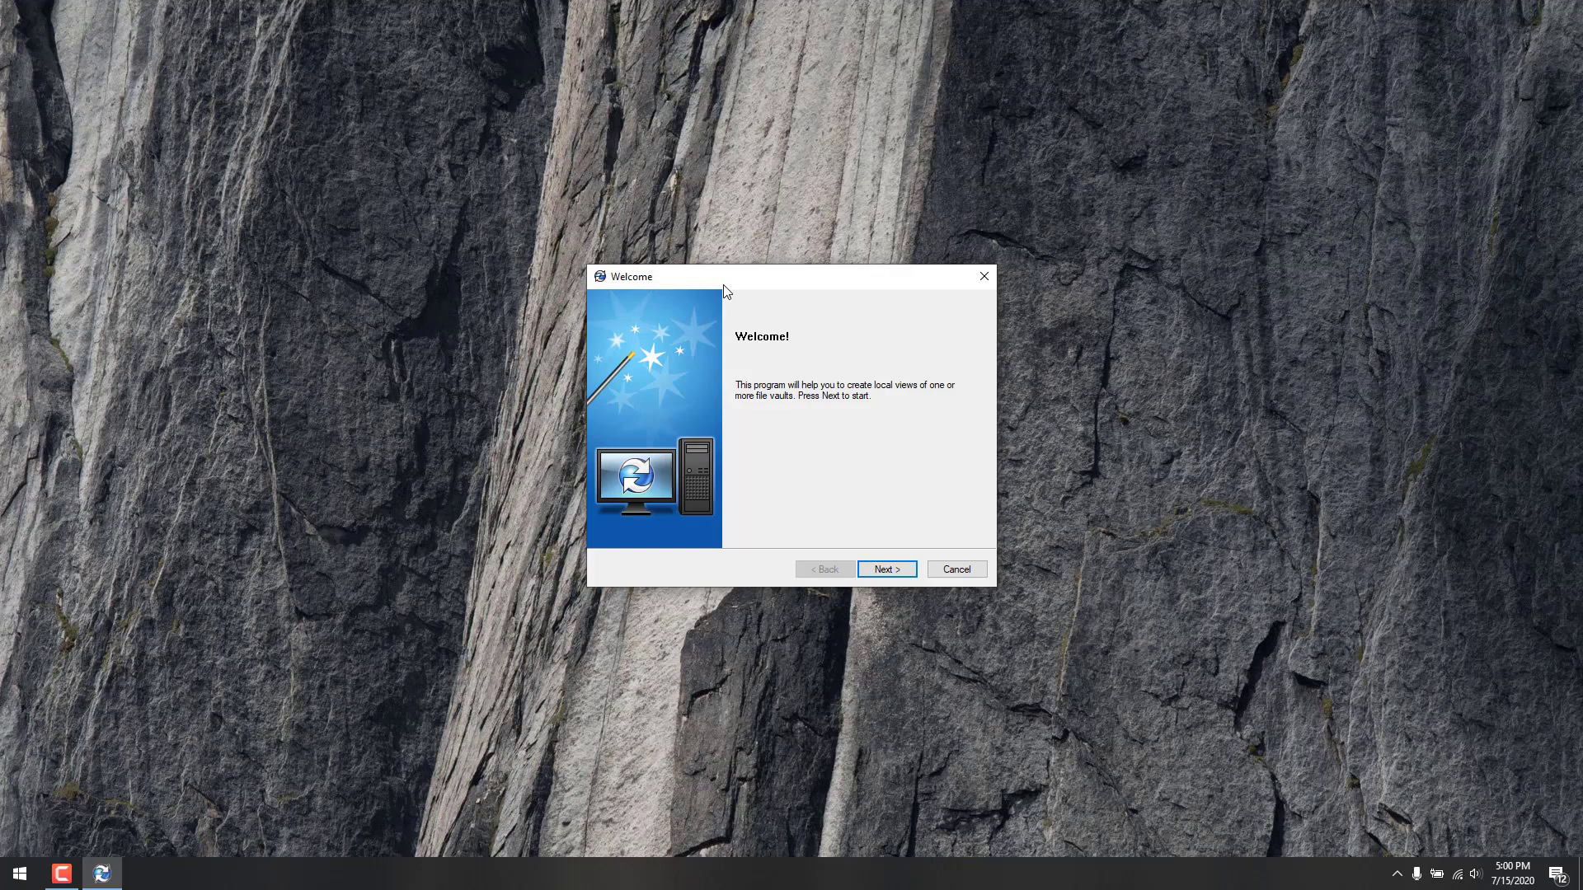
# Step: Advance to Select servers, widen the Name column, and cancel a manual server entry
pyautogui.click(887, 569)
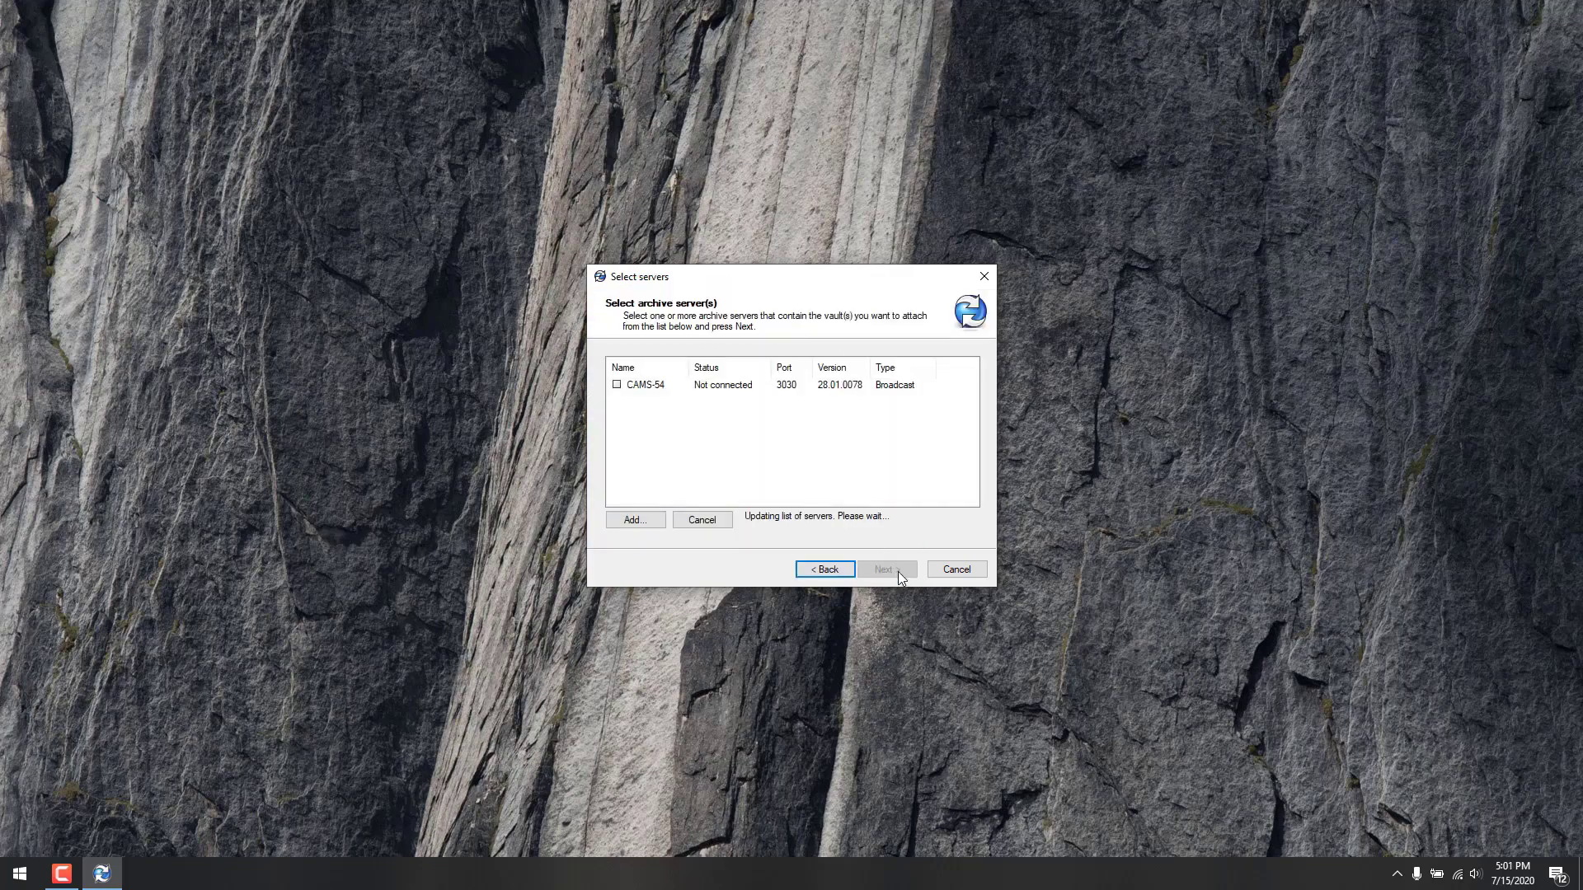
pyautogui.moveTo(689, 365); pyautogui.dragTo(722, 365)
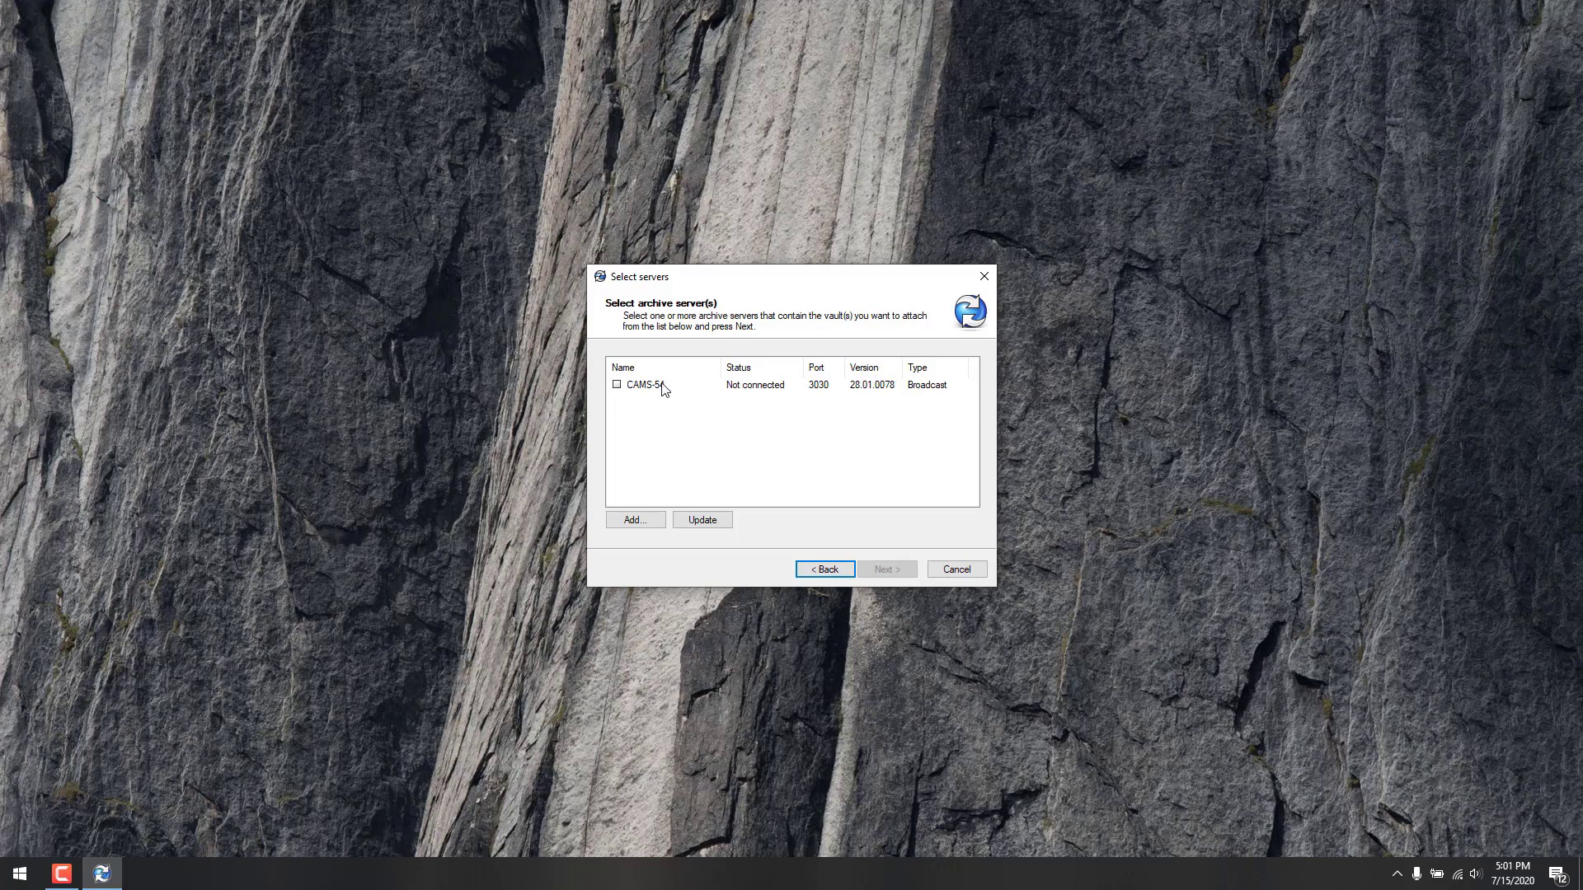
pyautogui.click(641, 518)
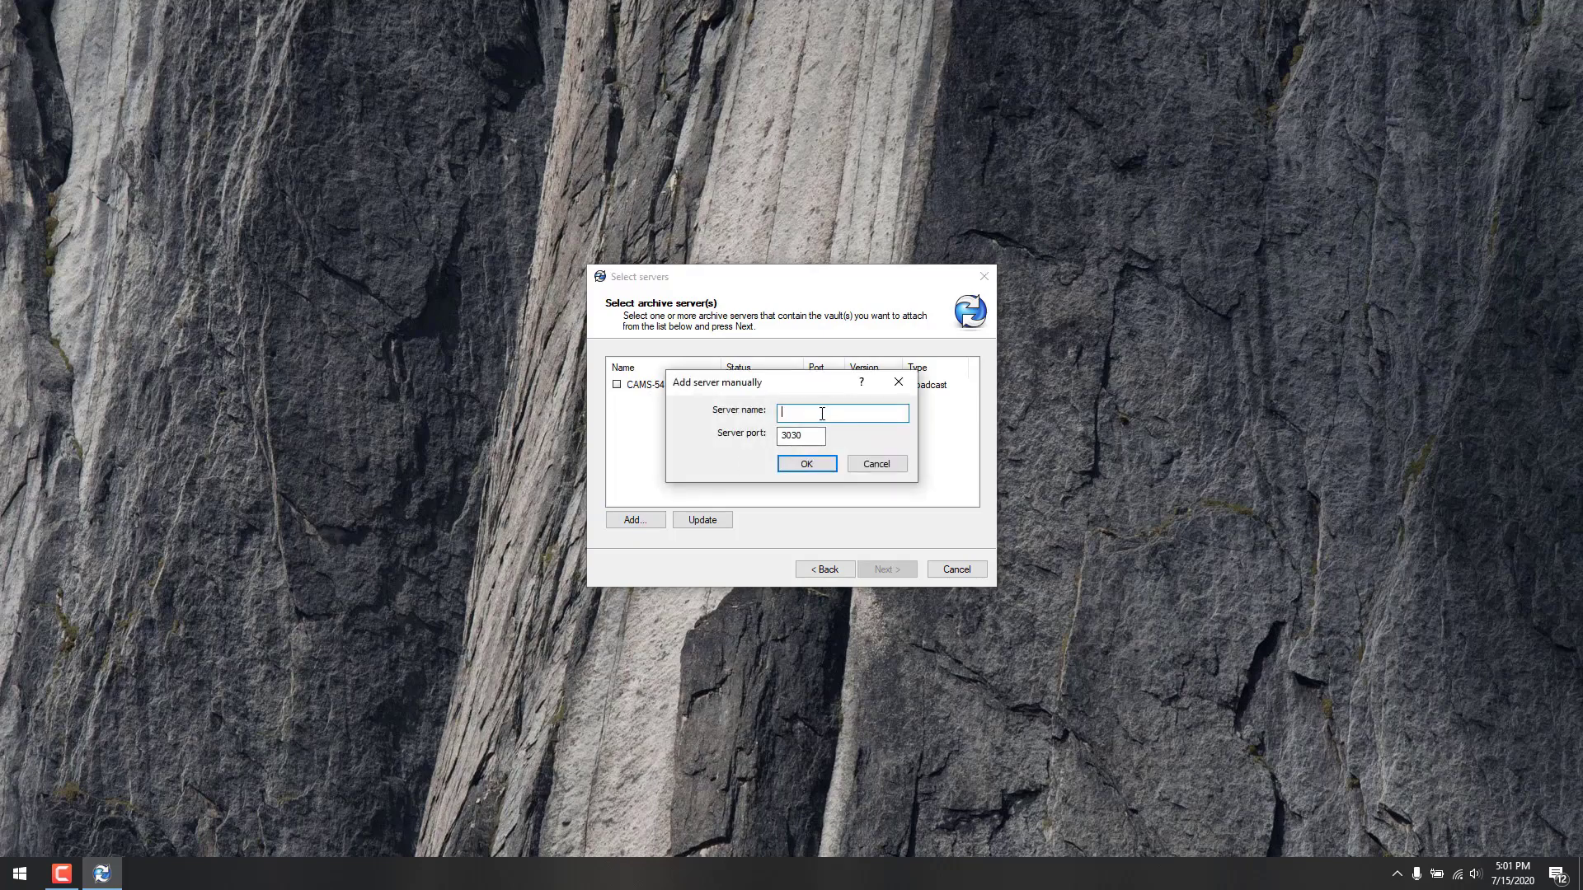
pyautogui.press('Tab')
pyautogui.click(877, 465)
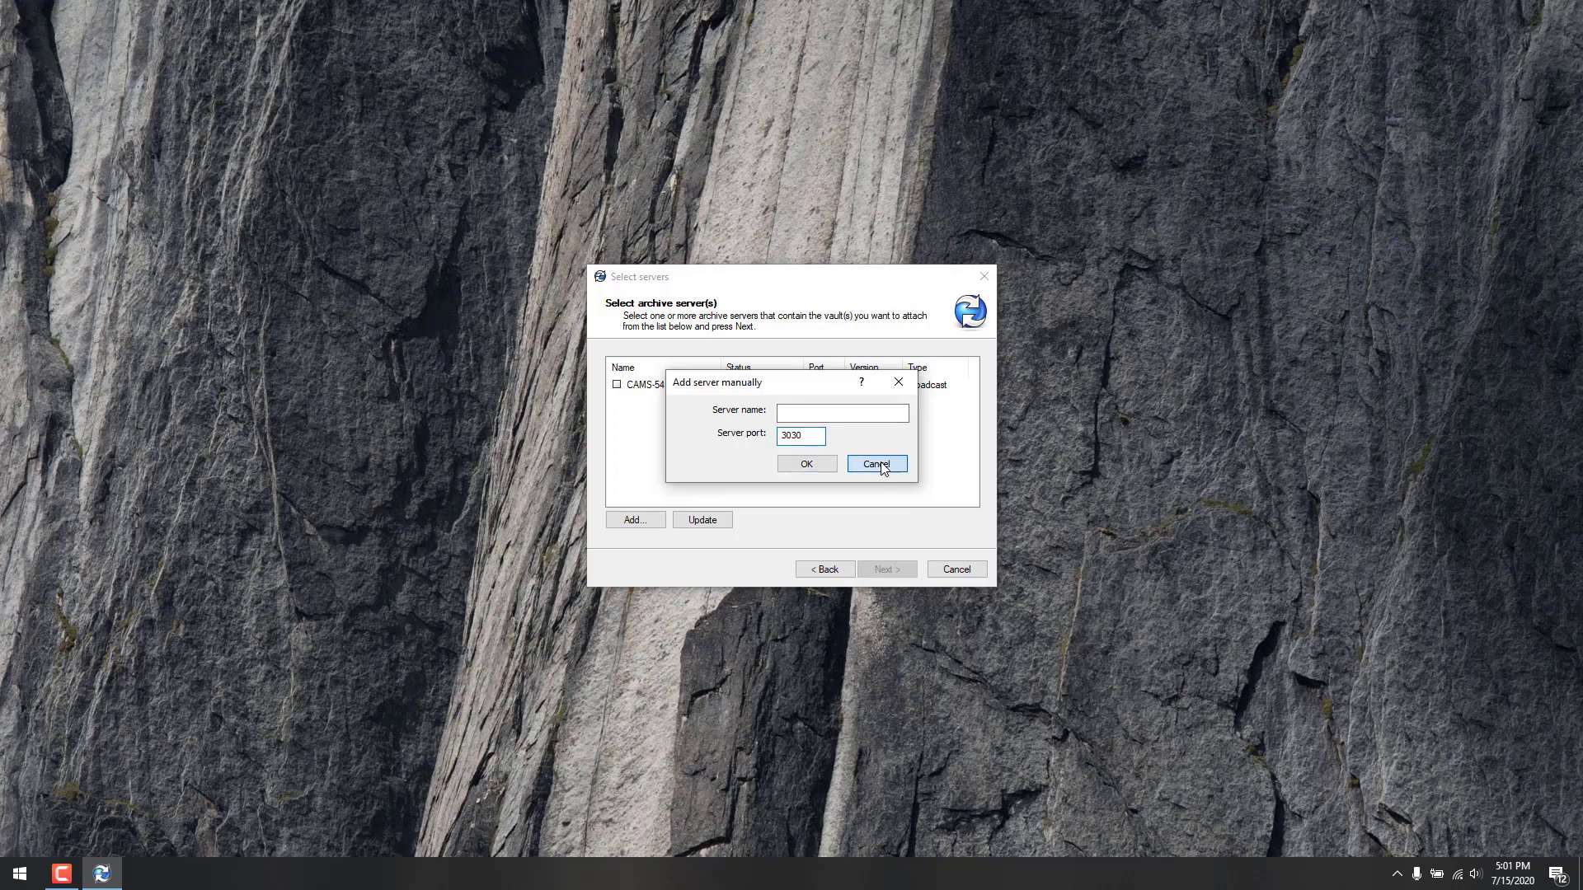
# Step: Tick CAMS-54 and log in with the CAMS domain, the account user name and password
pyautogui.click(617, 385)
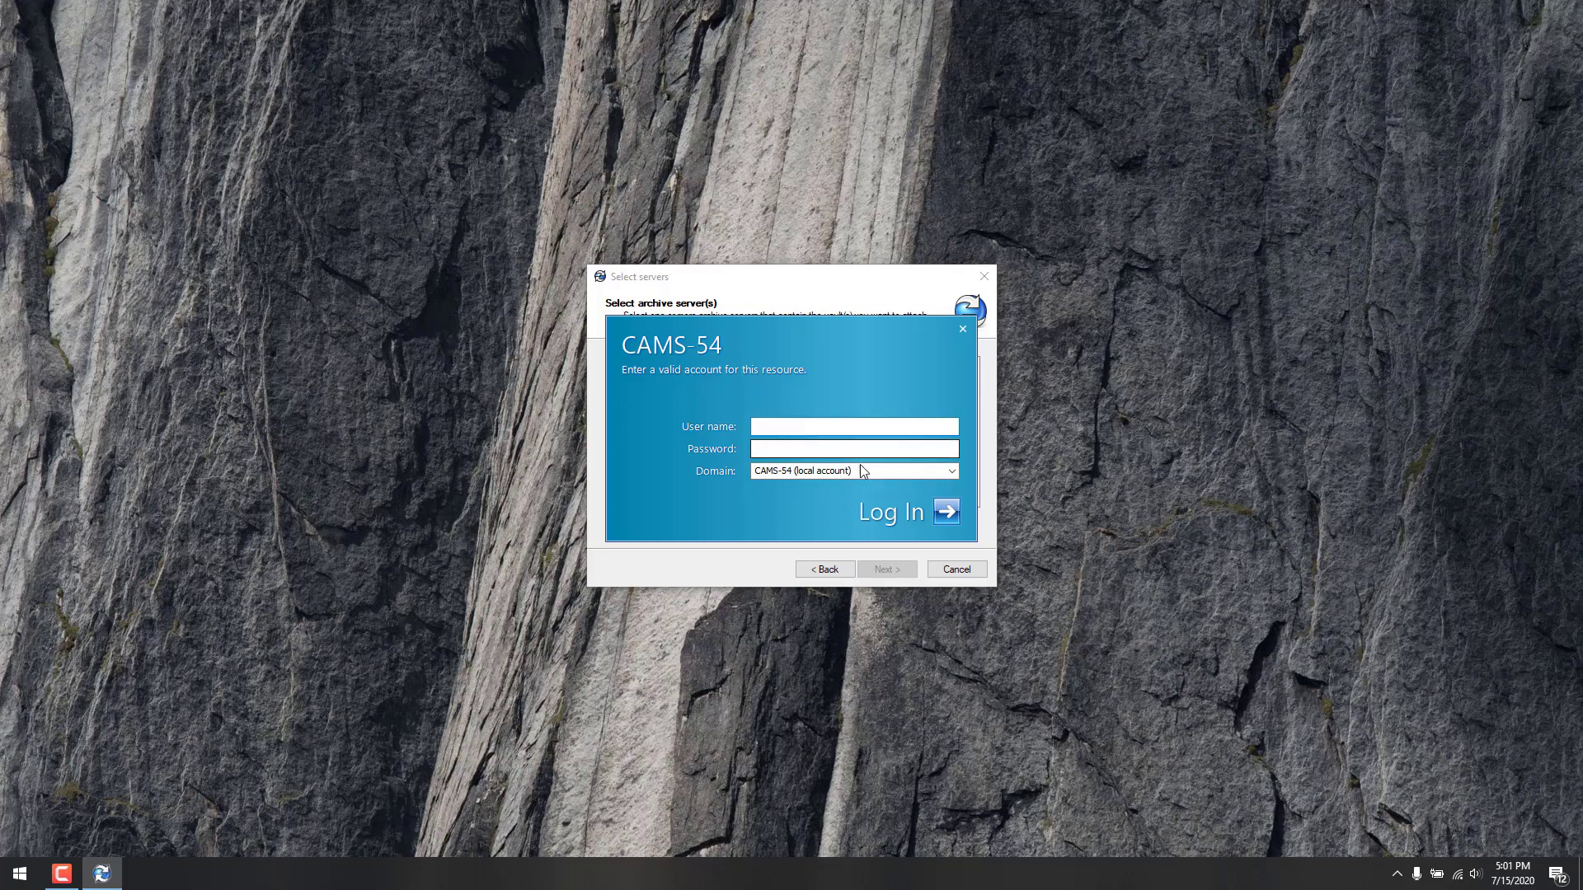
pyautogui.click(951, 471)
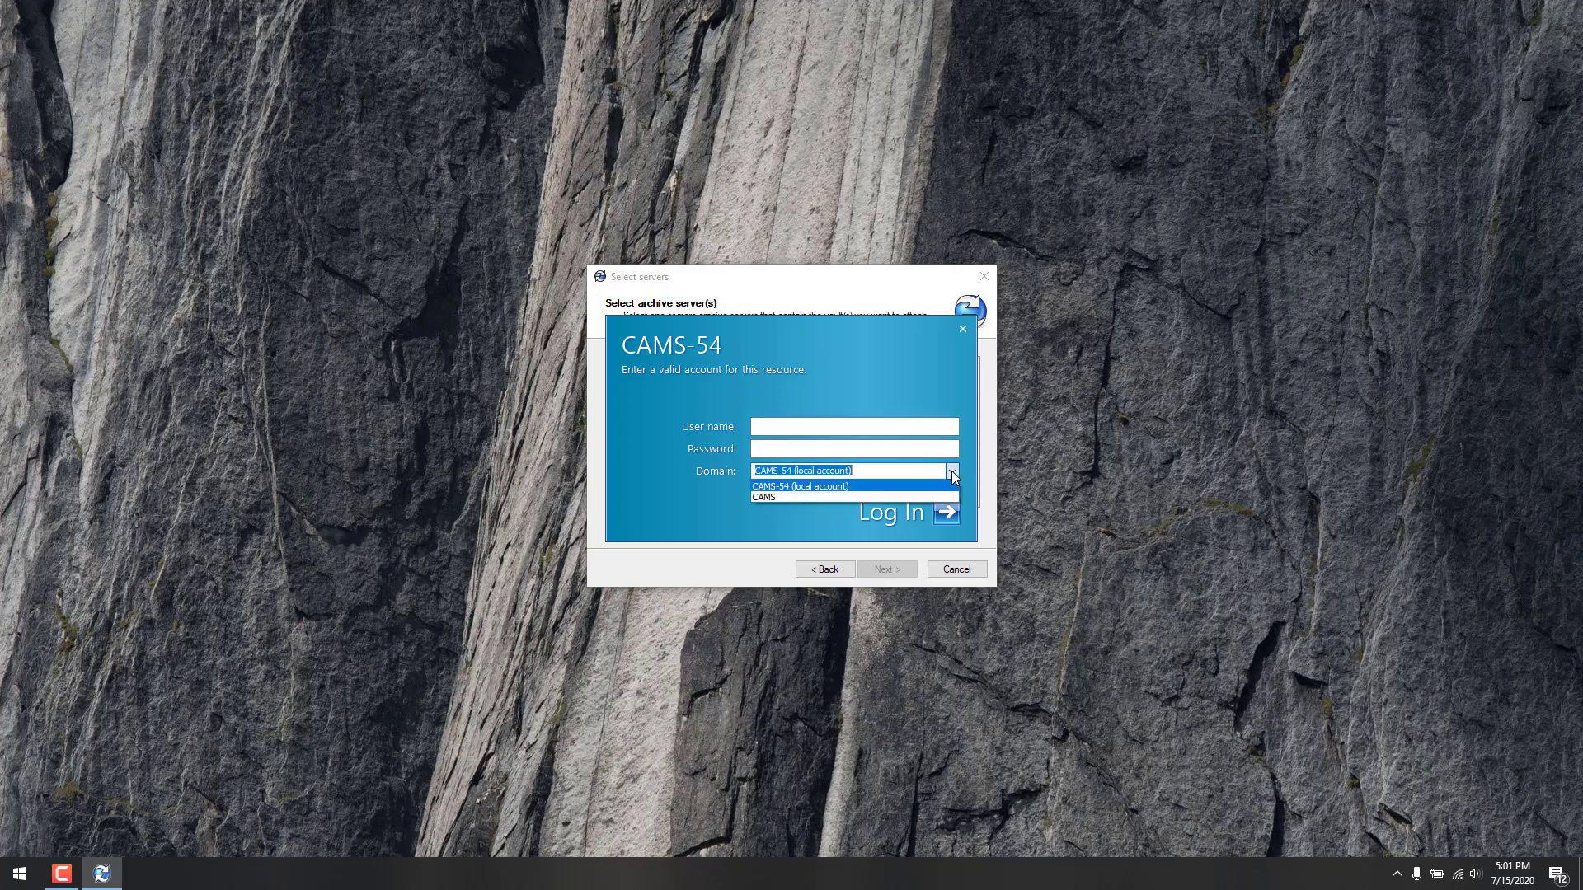
pyautogui.click(918, 498)
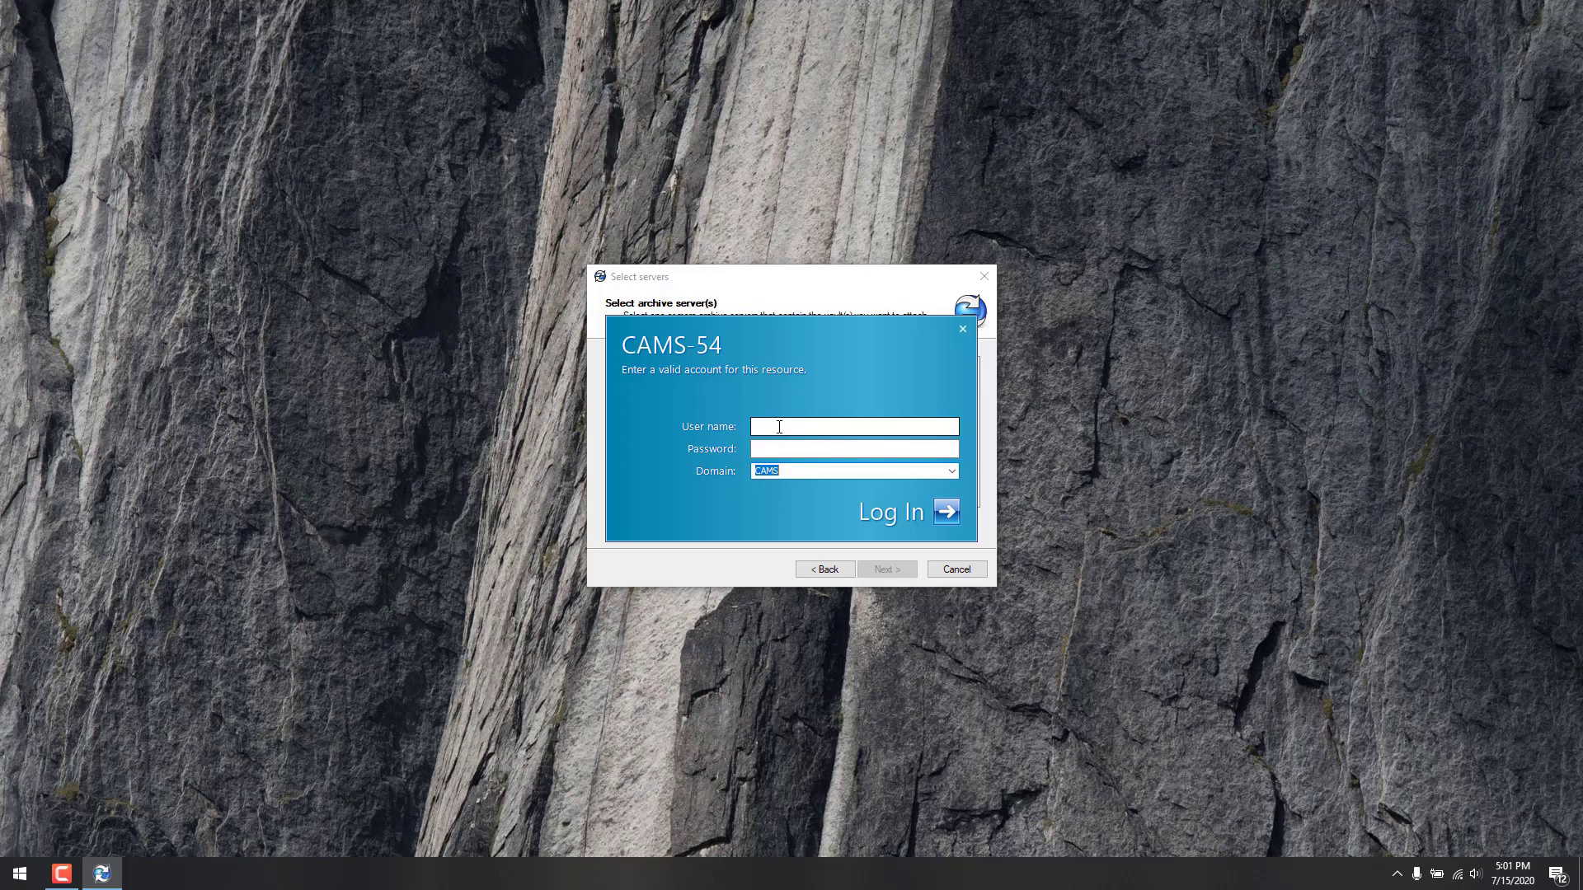
pyautogui.click(779, 427)
pyautogui.click(789, 475)
pyautogui.click(773, 423)
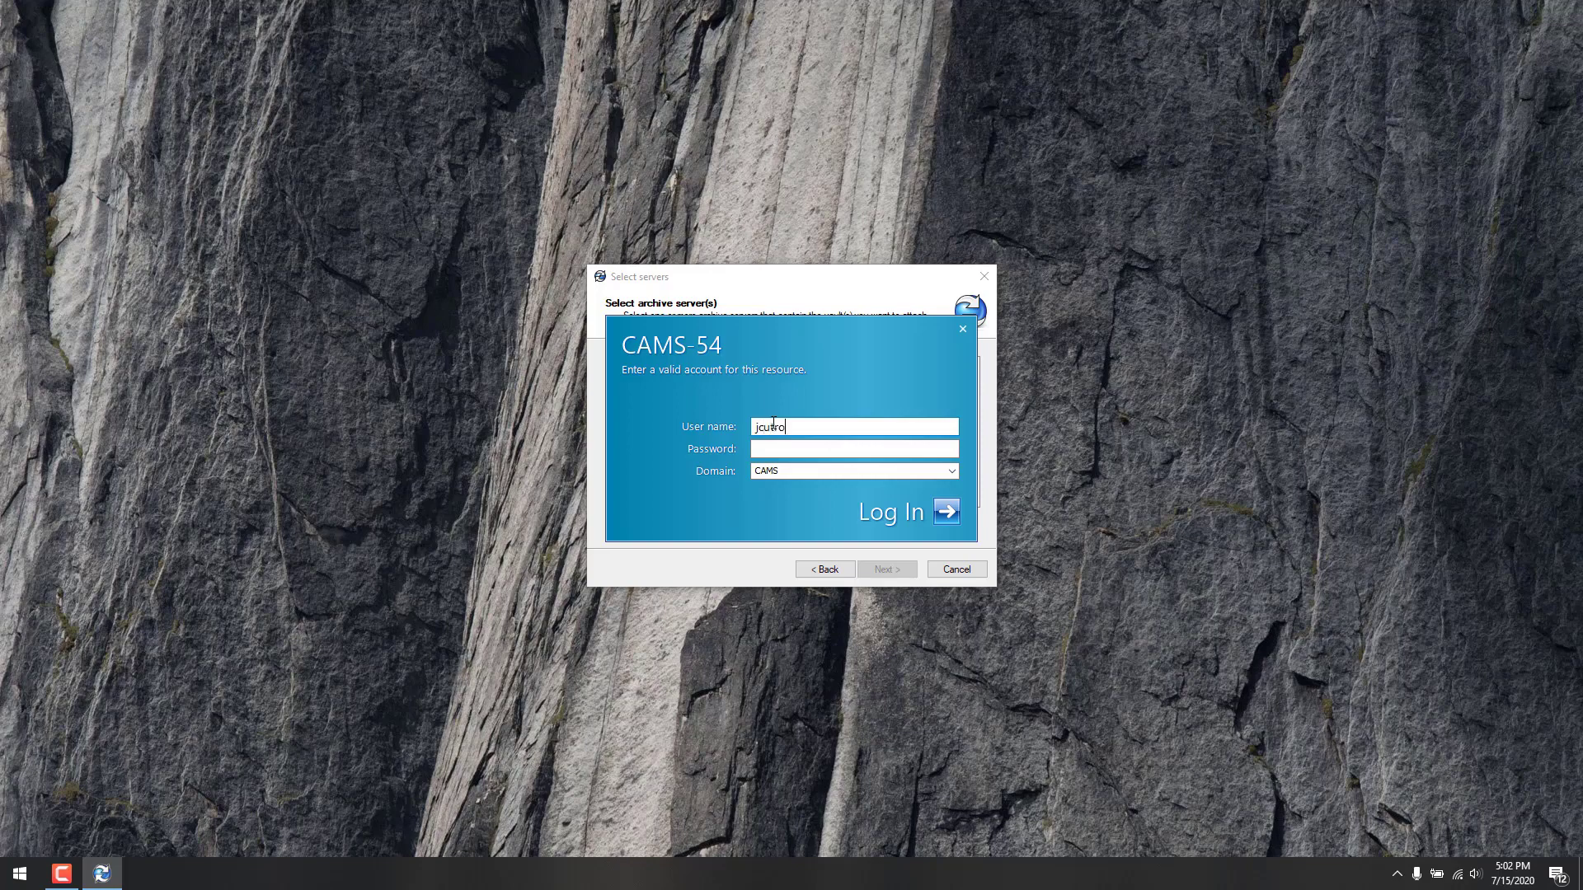
pyautogui.press('Tab')
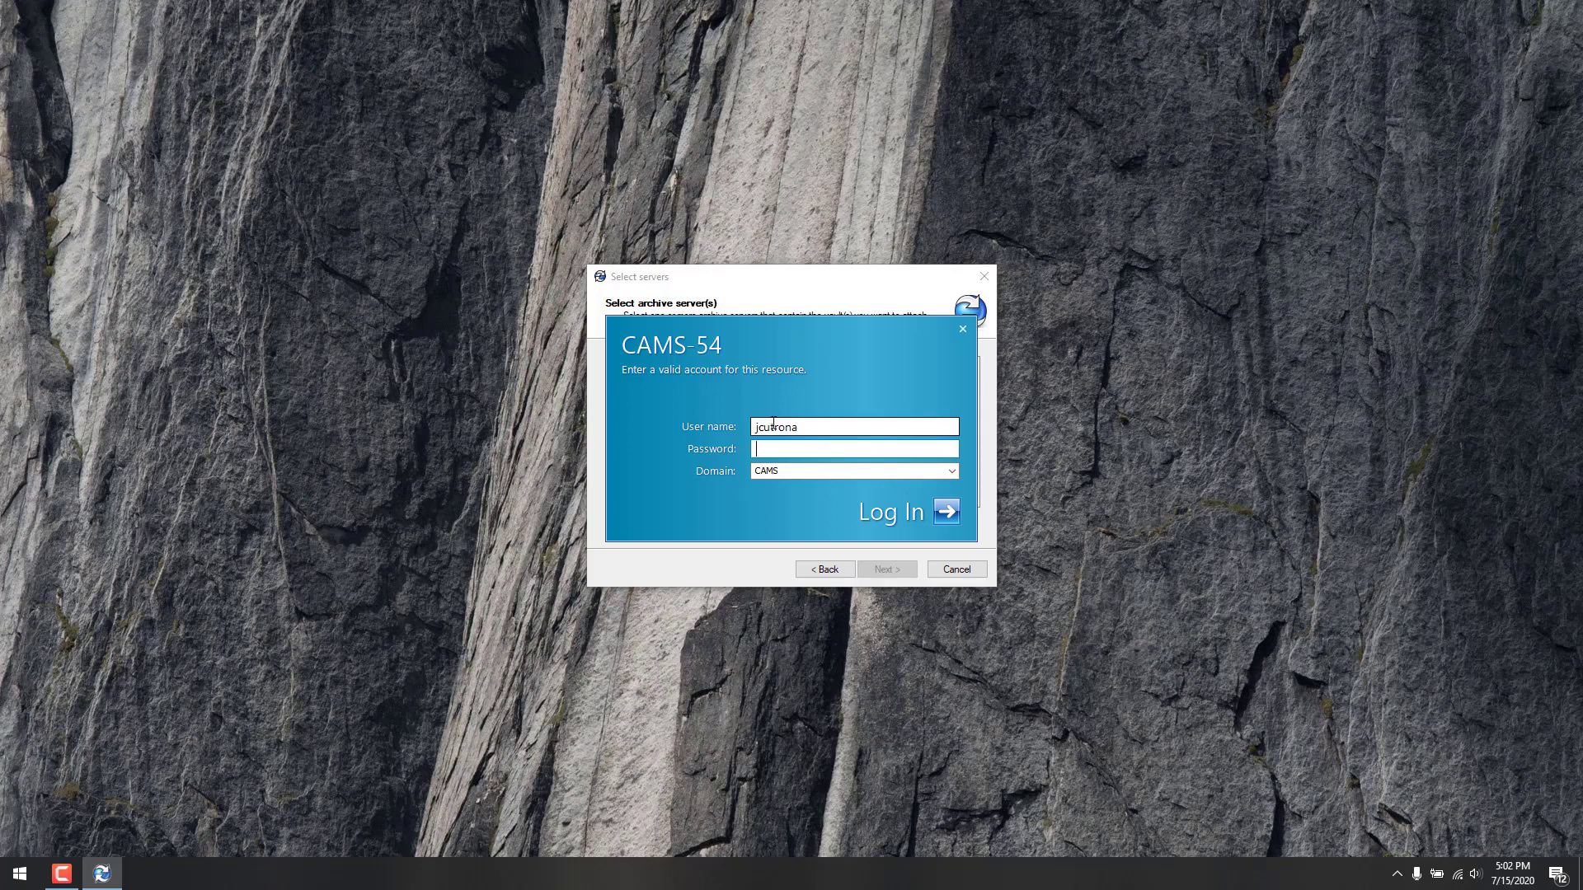
pyautogui.write('********')
# Step: Connect to CAMS-54, then check Demo_Vault on the Select vaults page
pyautogui.press('Return')
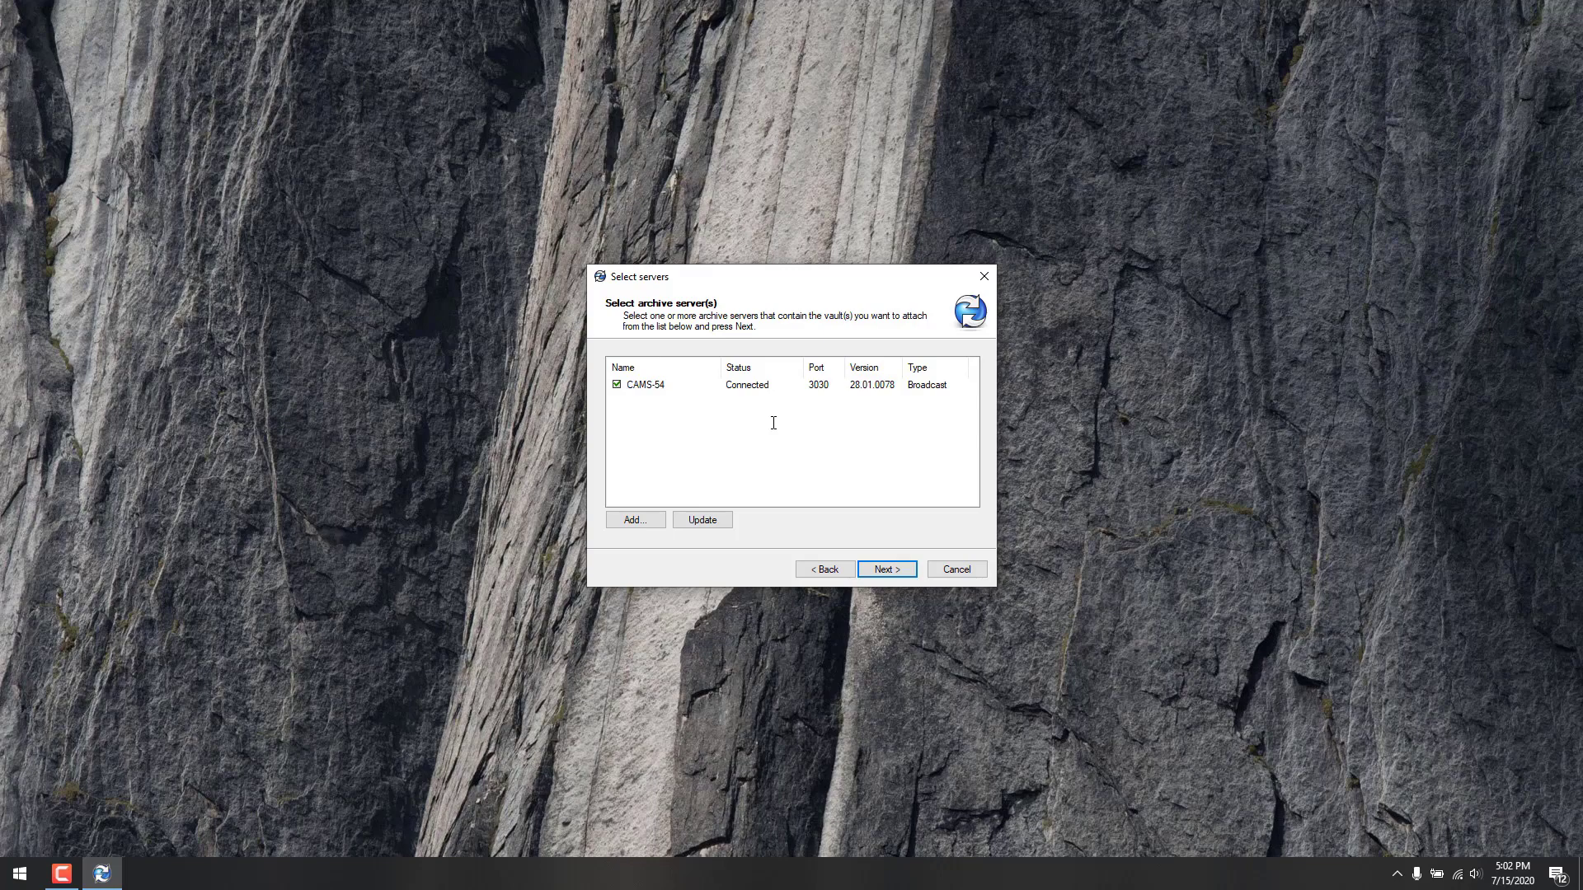
pyautogui.click(886, 573)
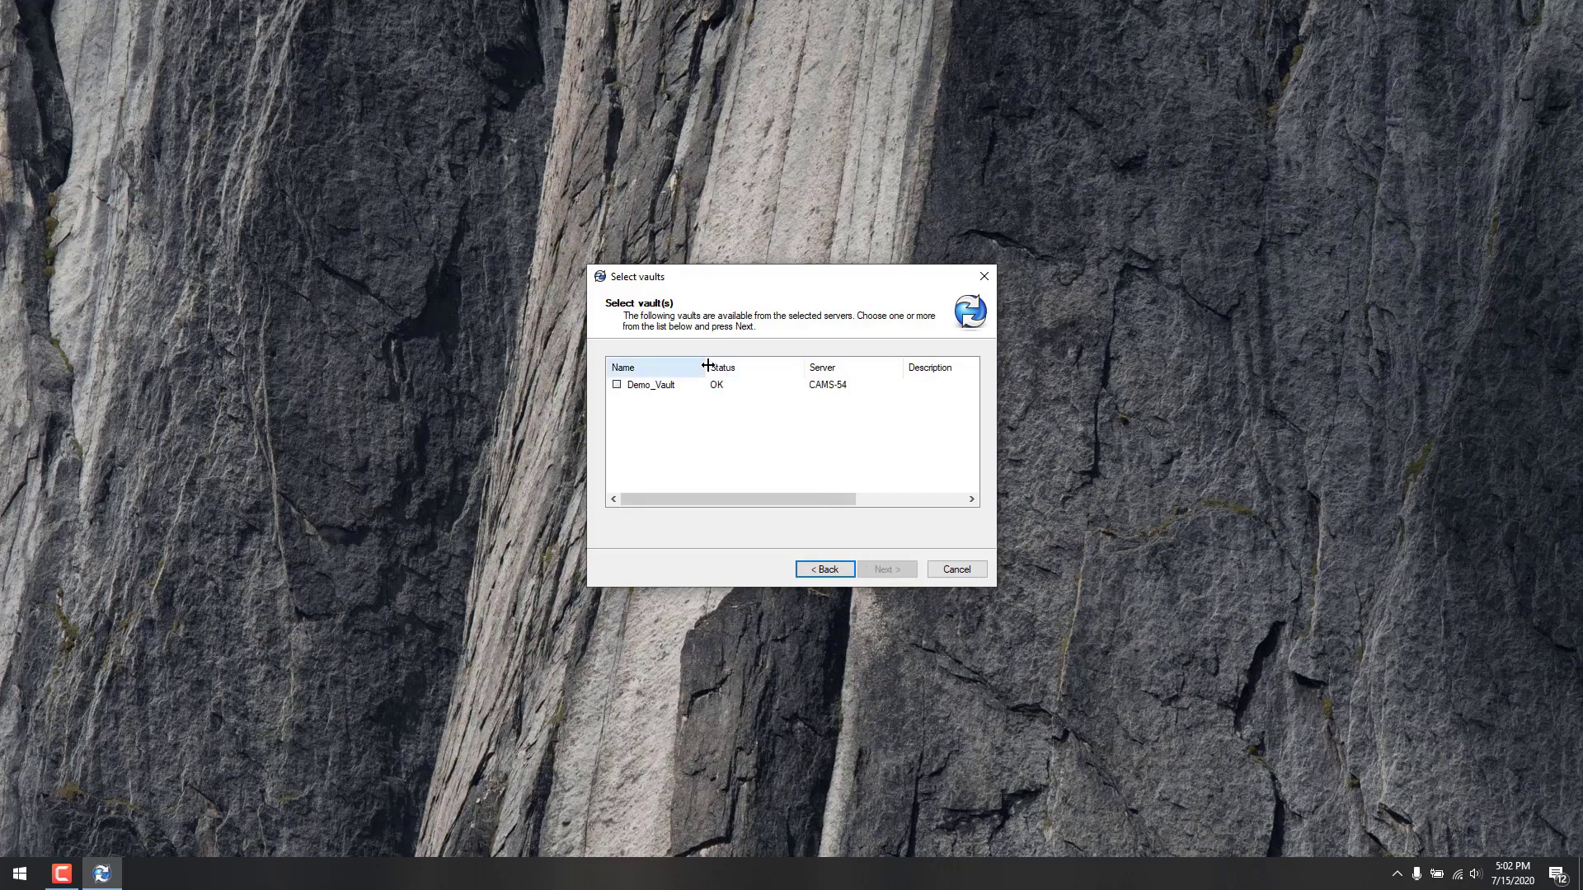
pyautogui.moveTo(707, 365); pyautogui.dragTo(698, 366)
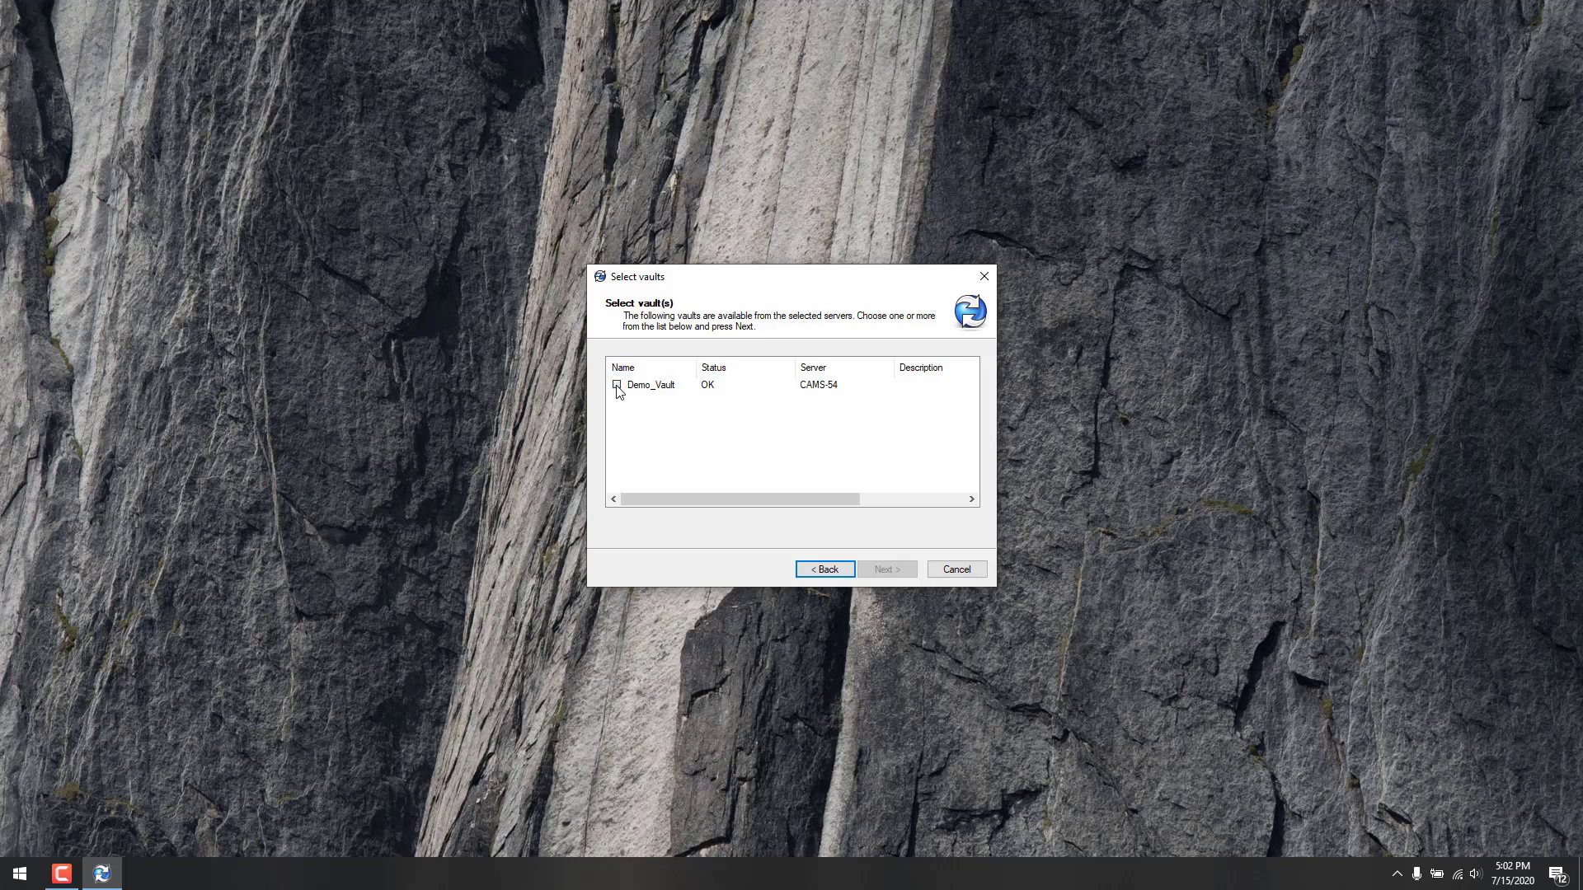
pyautogui.click(617, 385)
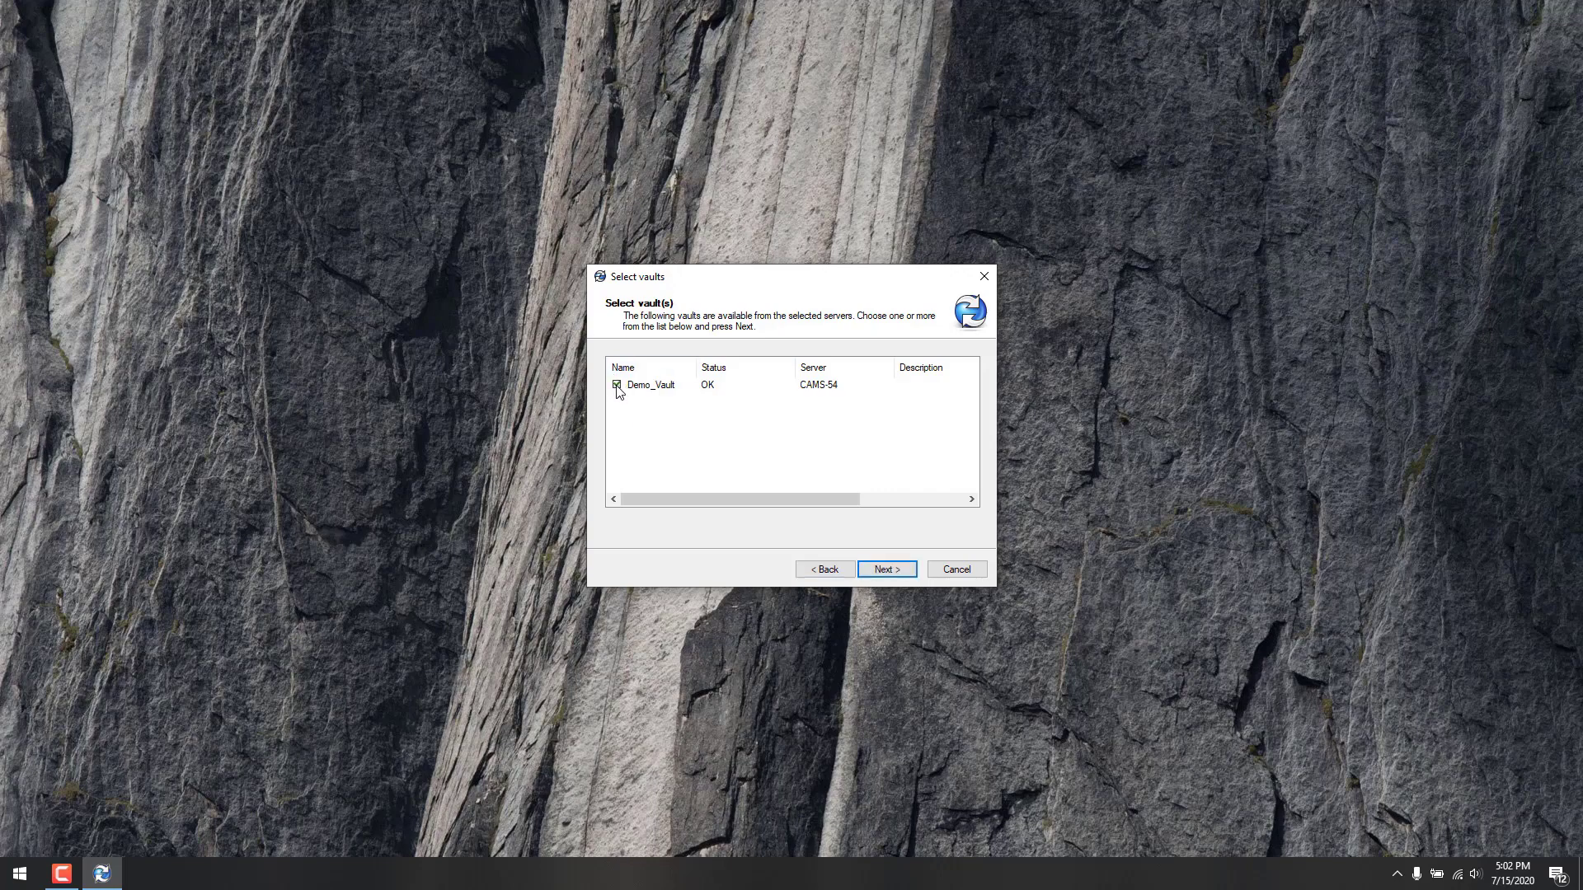
# Step: Confirm C:\ for all users as the Demo_Vault view location, then reach Review actions
pyautogui.click(884, 568)
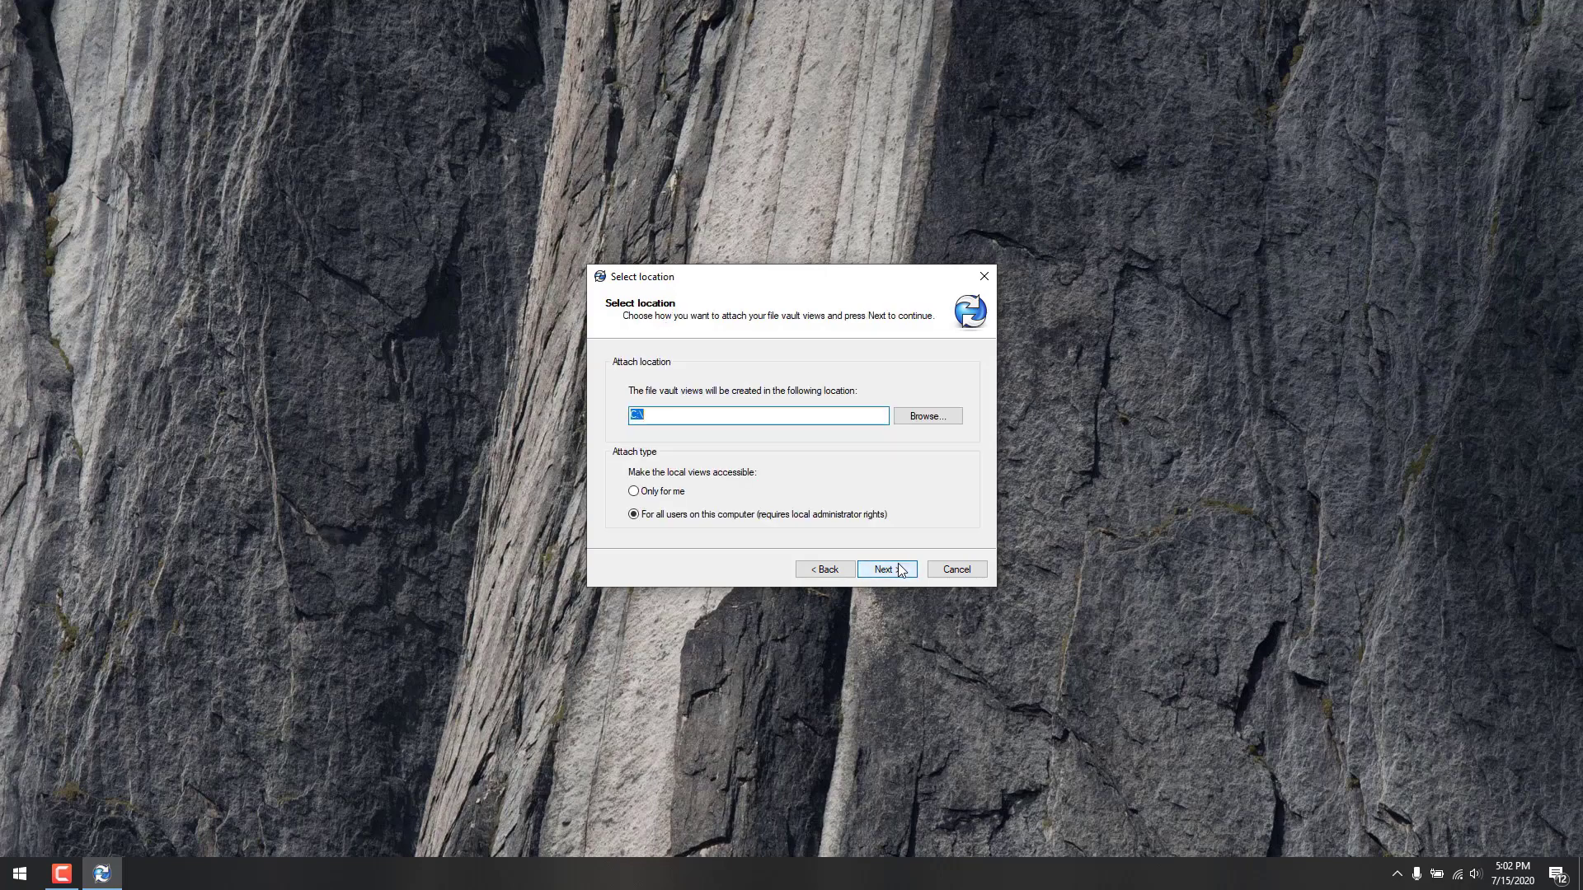
pyautogui.click(900, 570)
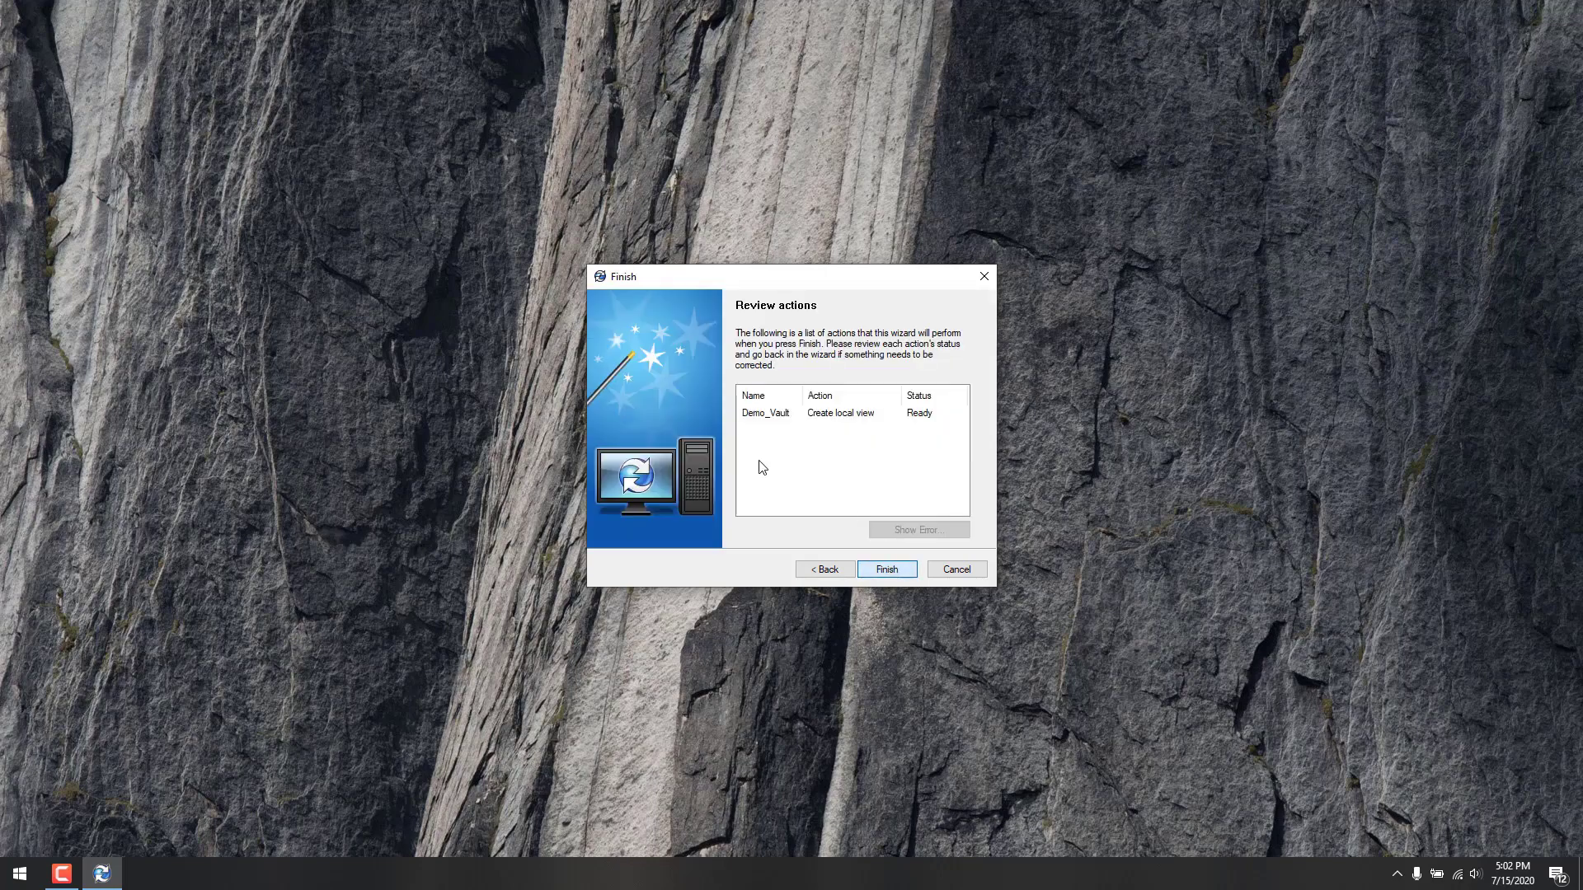
pyautogui.click(824, 568)
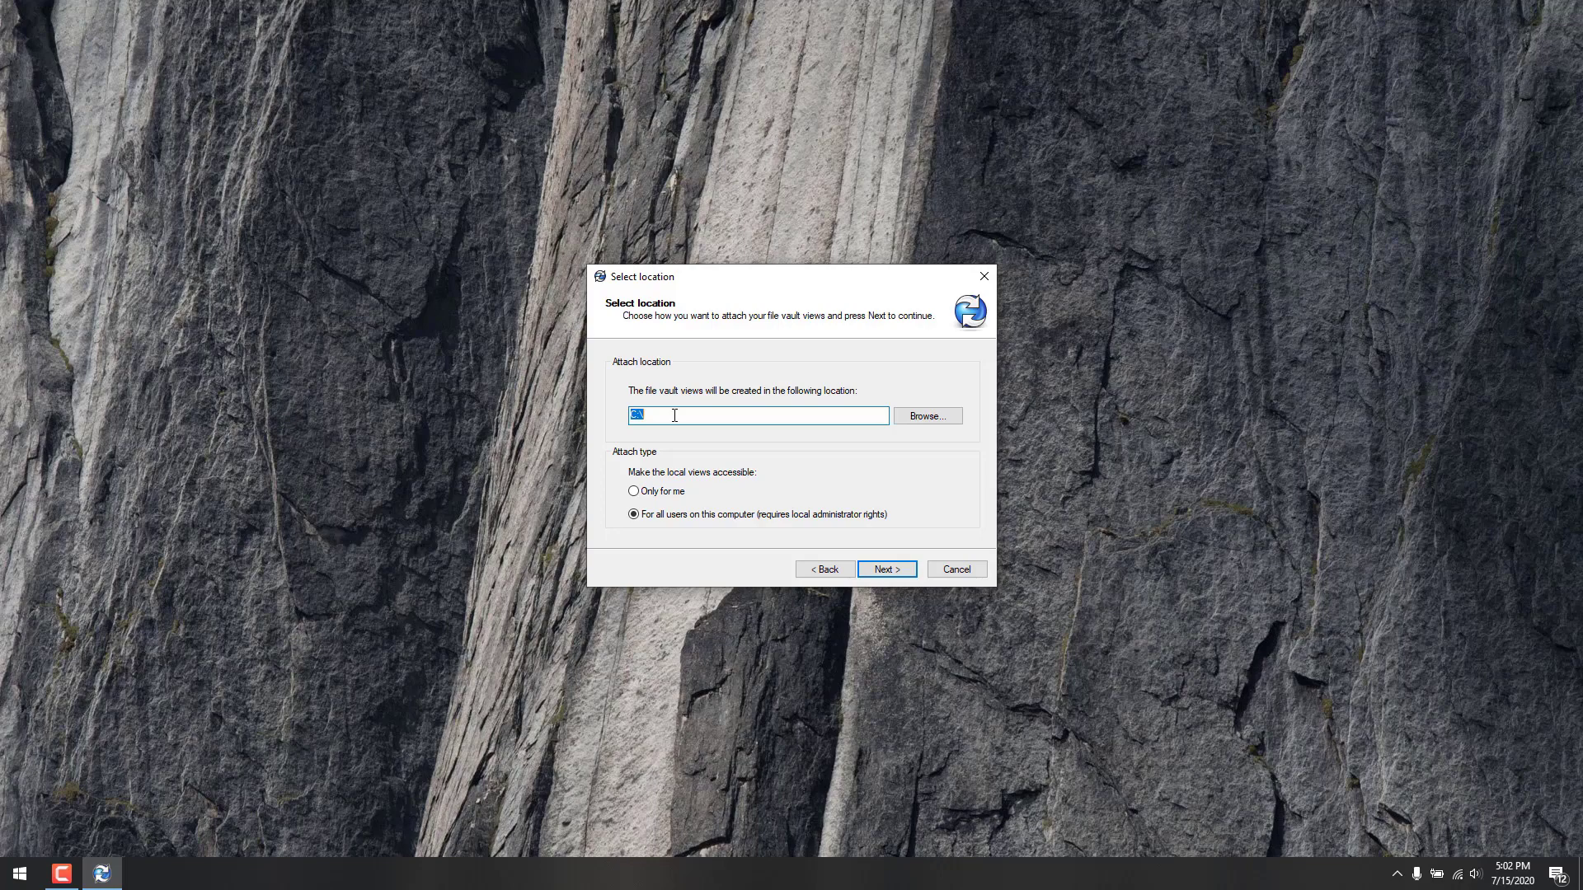
pyautogui.click(675, 416)
# Step: Finish the wizard, enter the Demo_Vault password, and close it once the view is completed
pyautogui.click(902, 570)
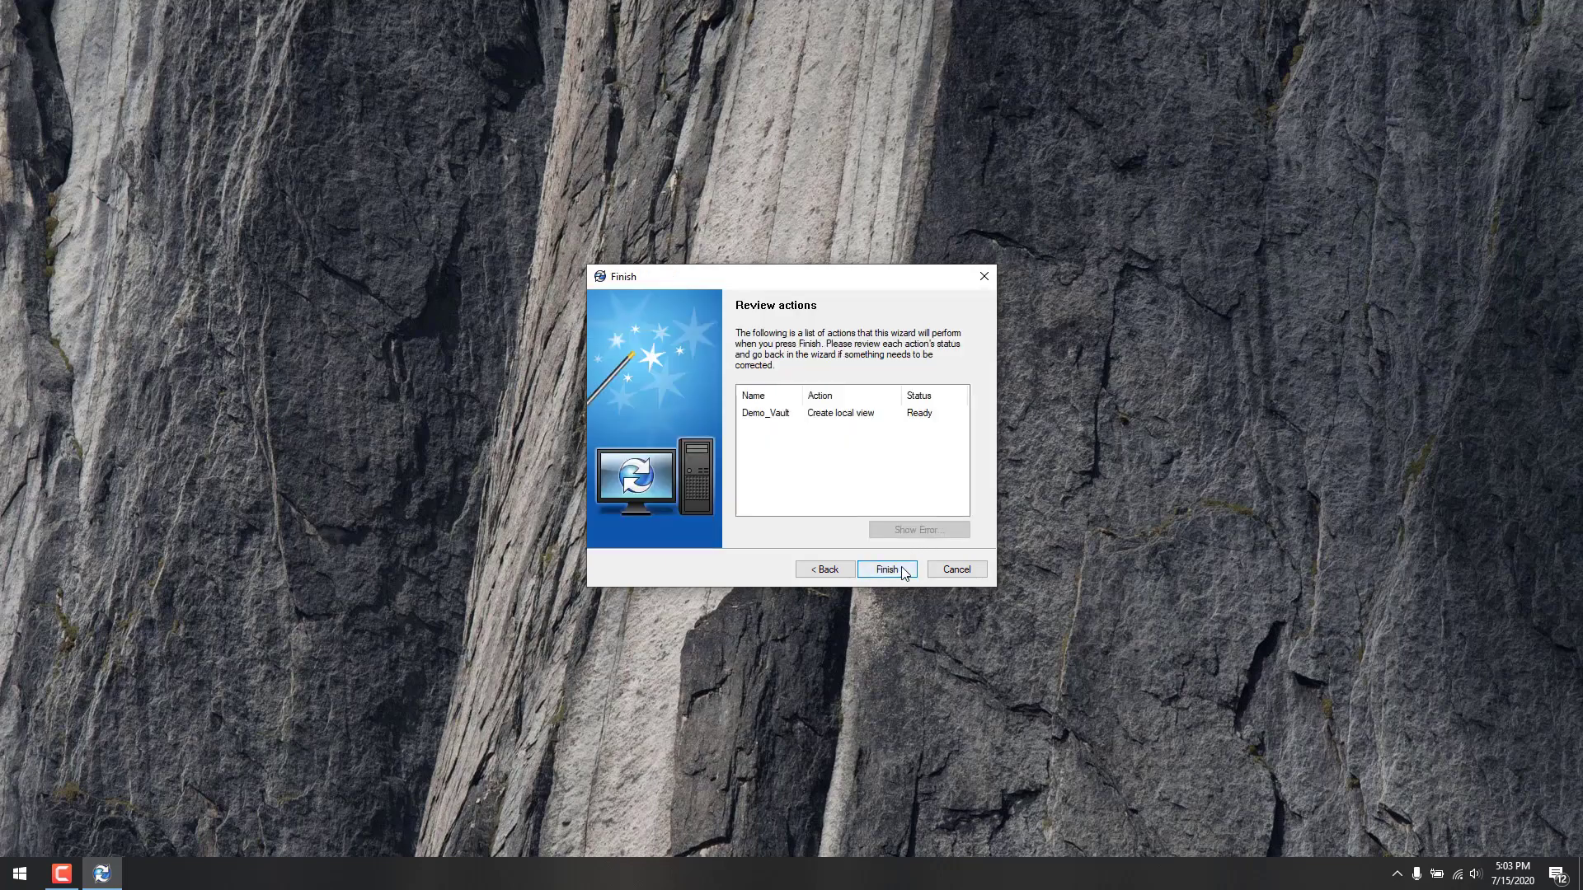
pyautogui.click(902, 571)
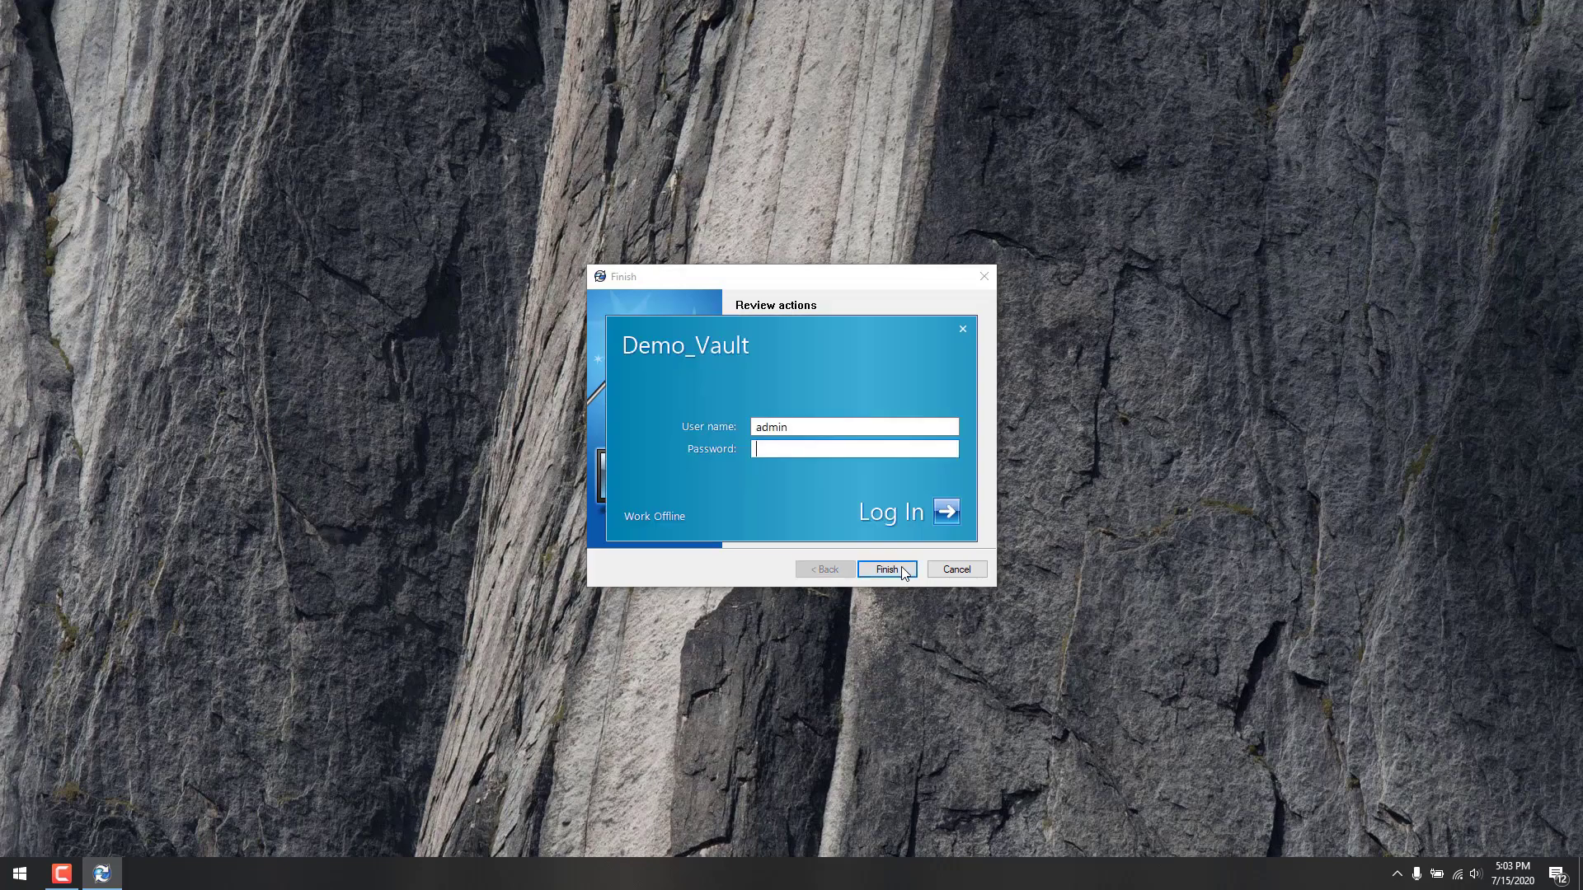
pyautogui.write('******')
pyautogui.press('Return')
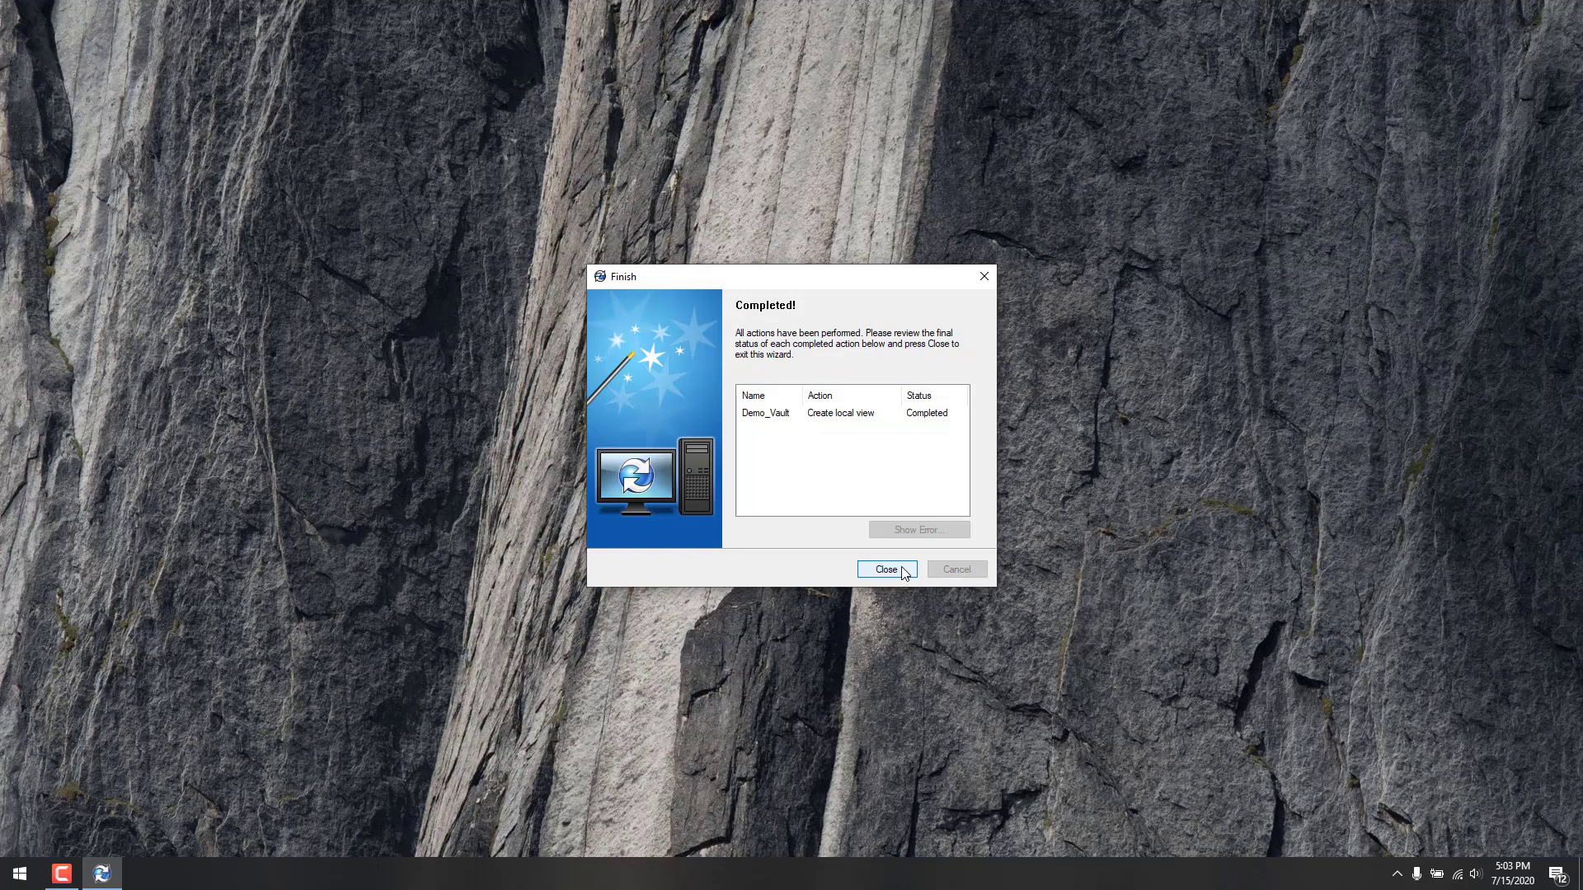
pyautogui.click(904, 570)
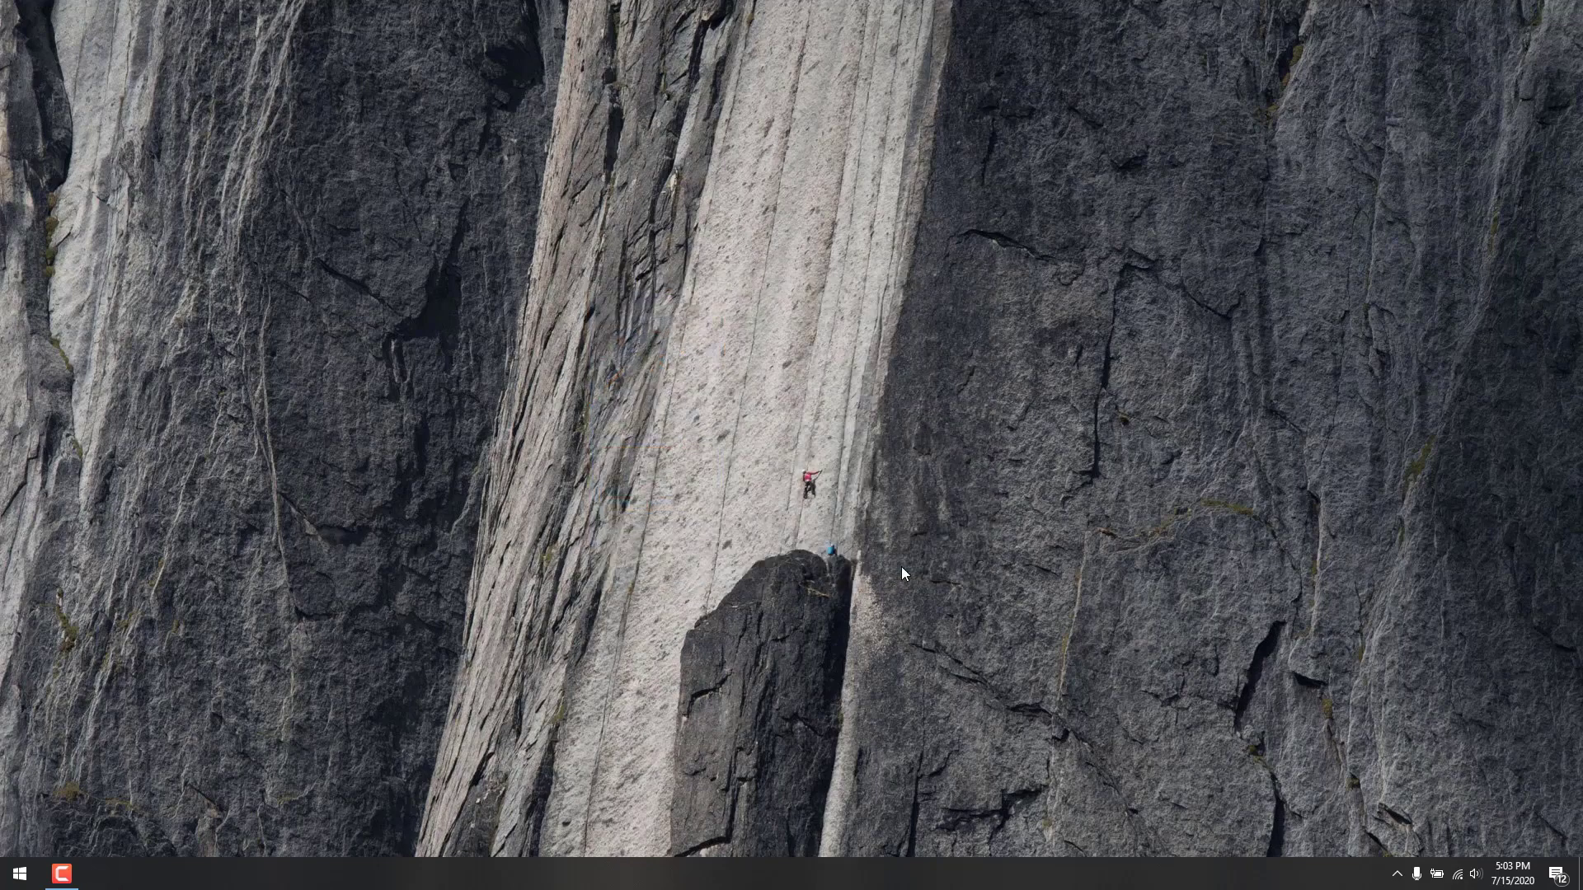
# Step: Open Demo_Vault on the C: drive in File Explorer to see ECOs, Projects and Test Folder
pyautogui.press('super+e')
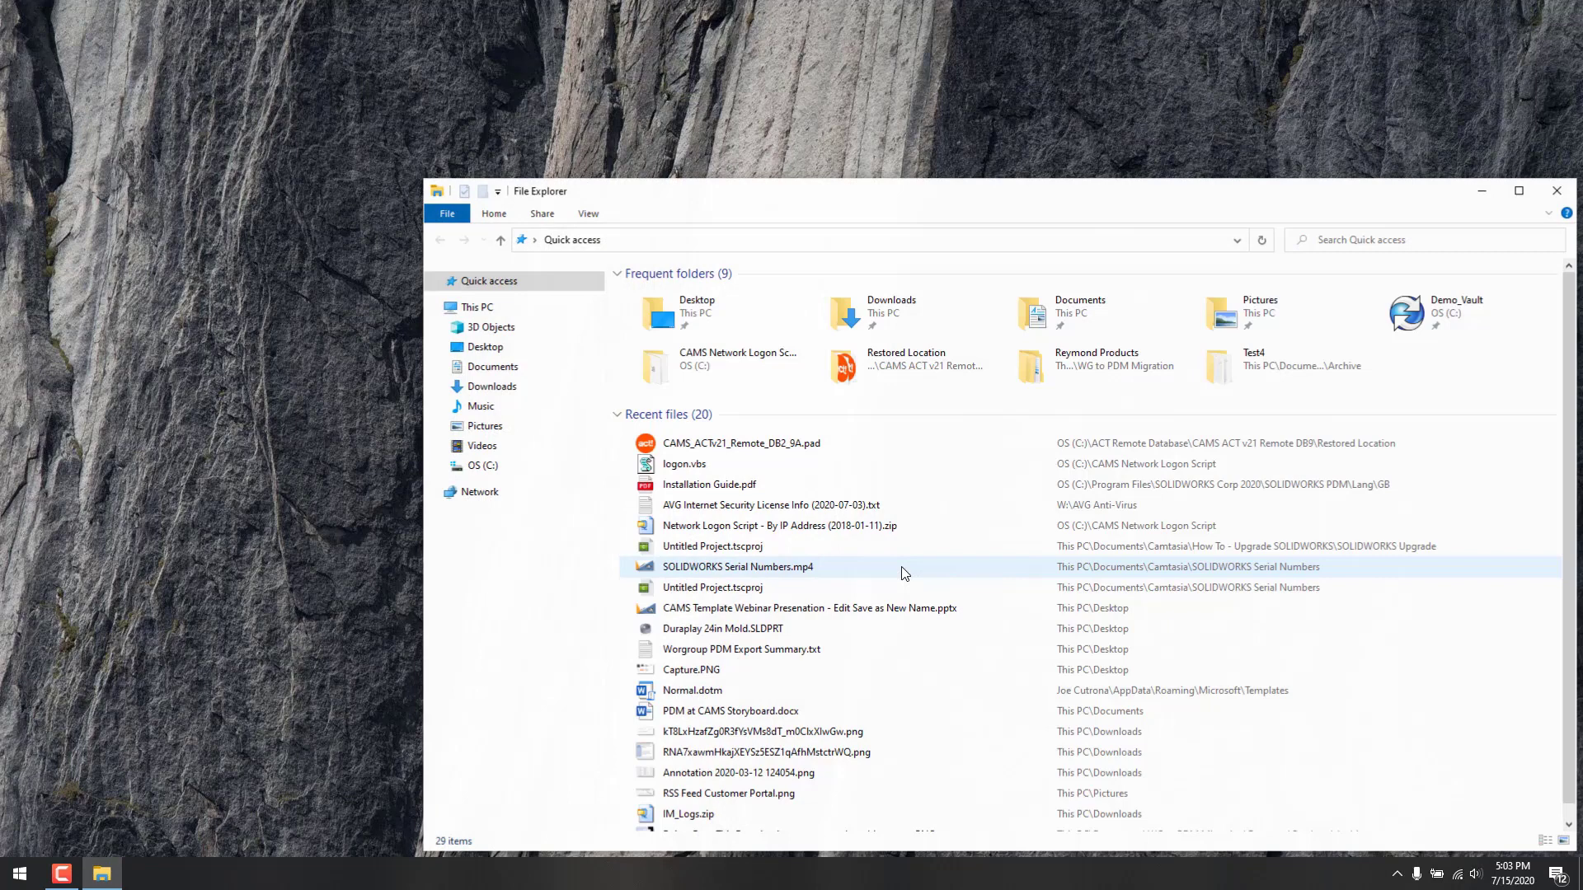
pyautogui.click(518, 475)
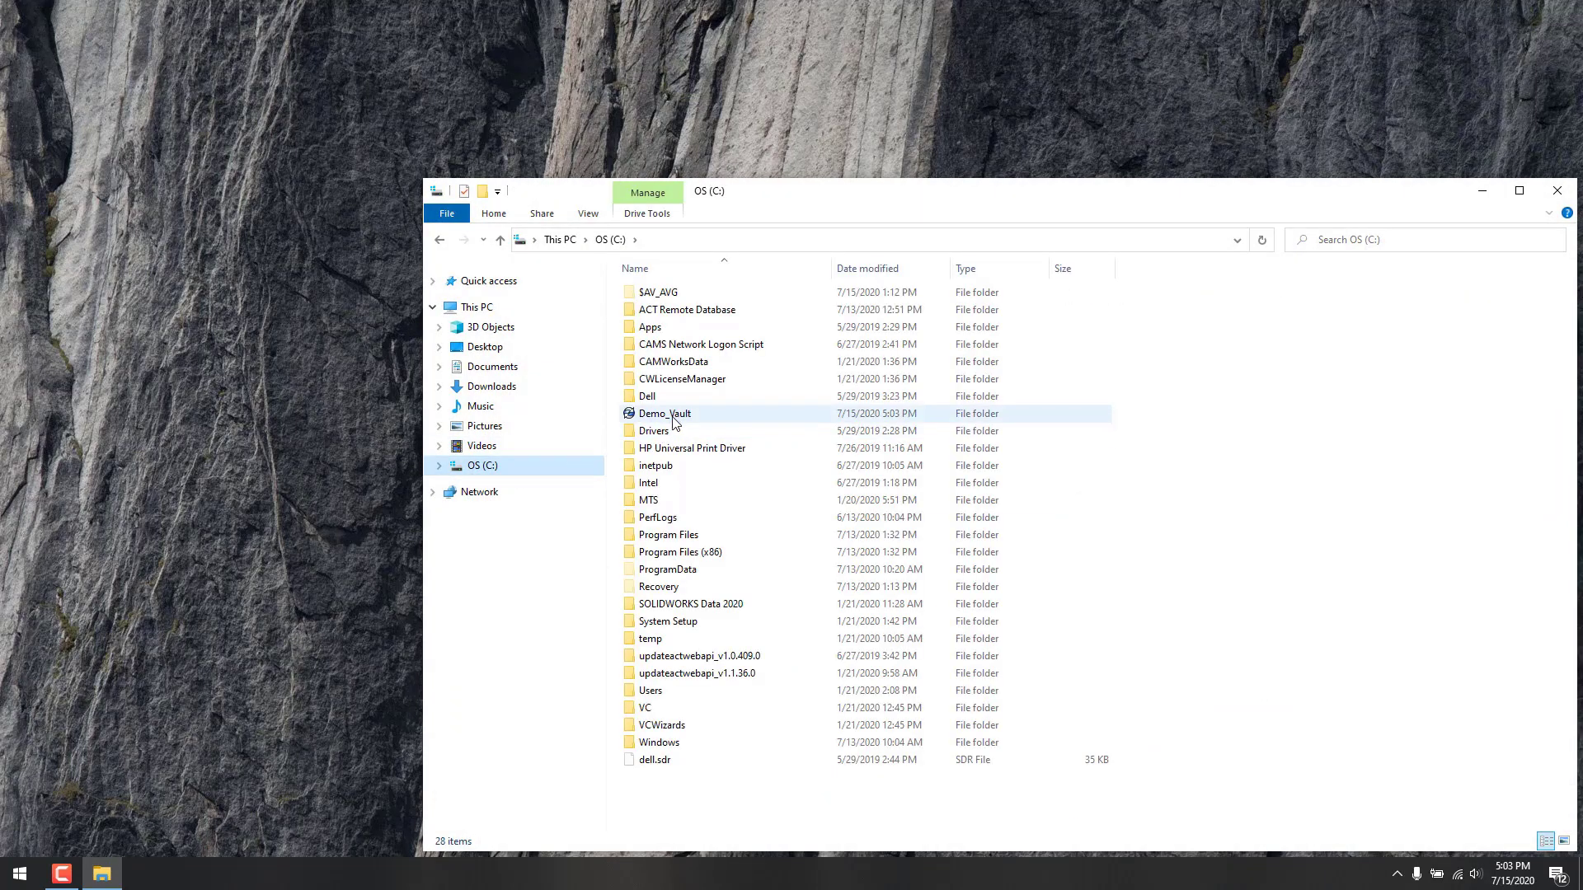
pyautogui.click(674, 420)
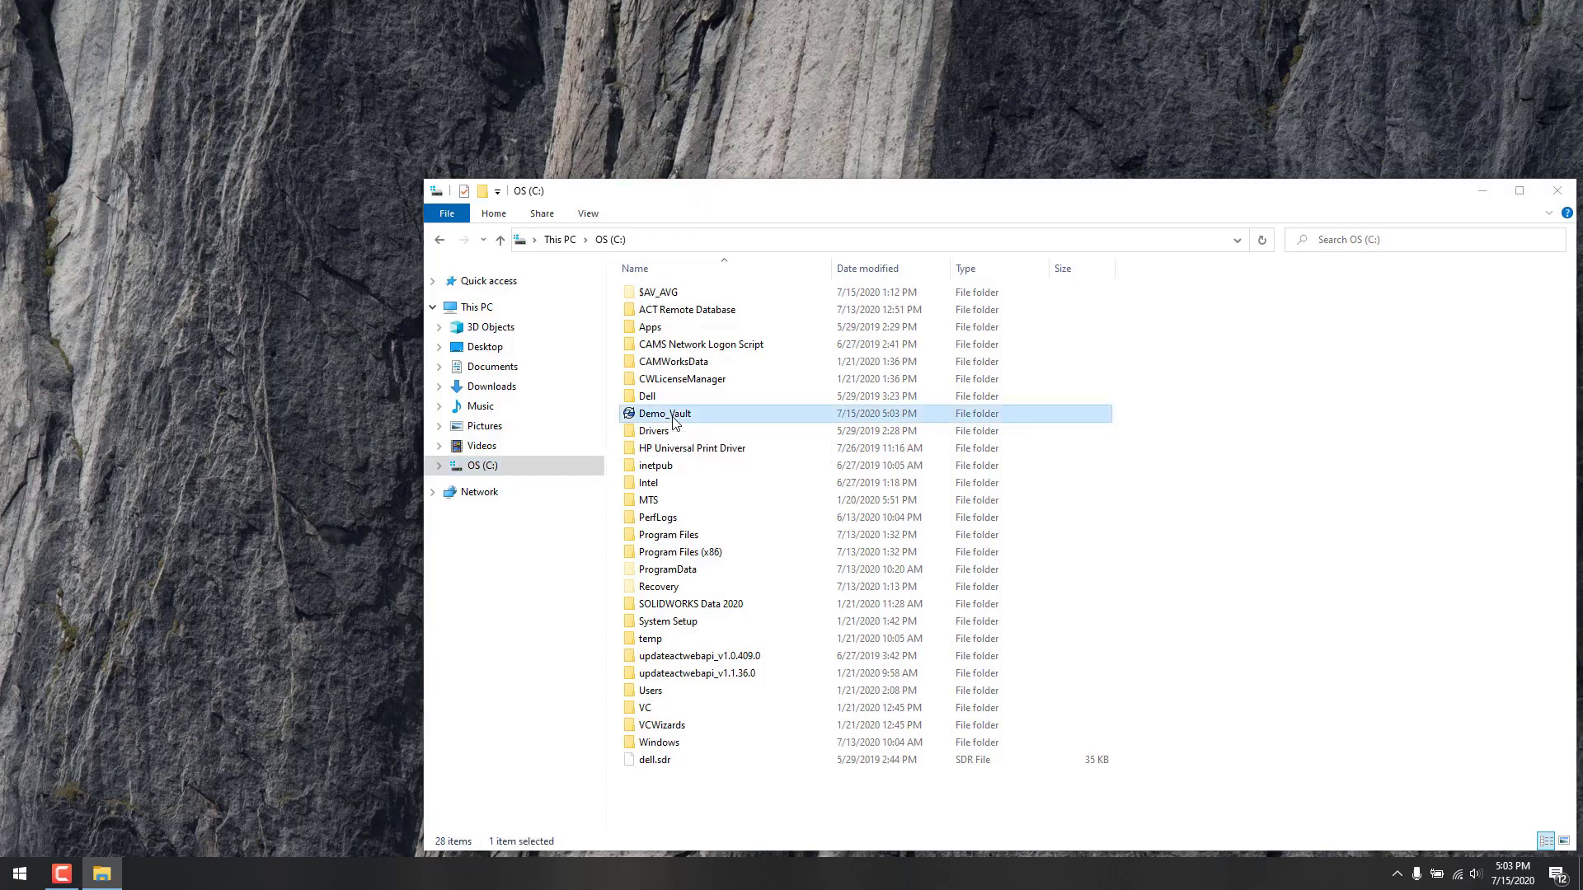
pyautogui.doubleClick(675, 421)
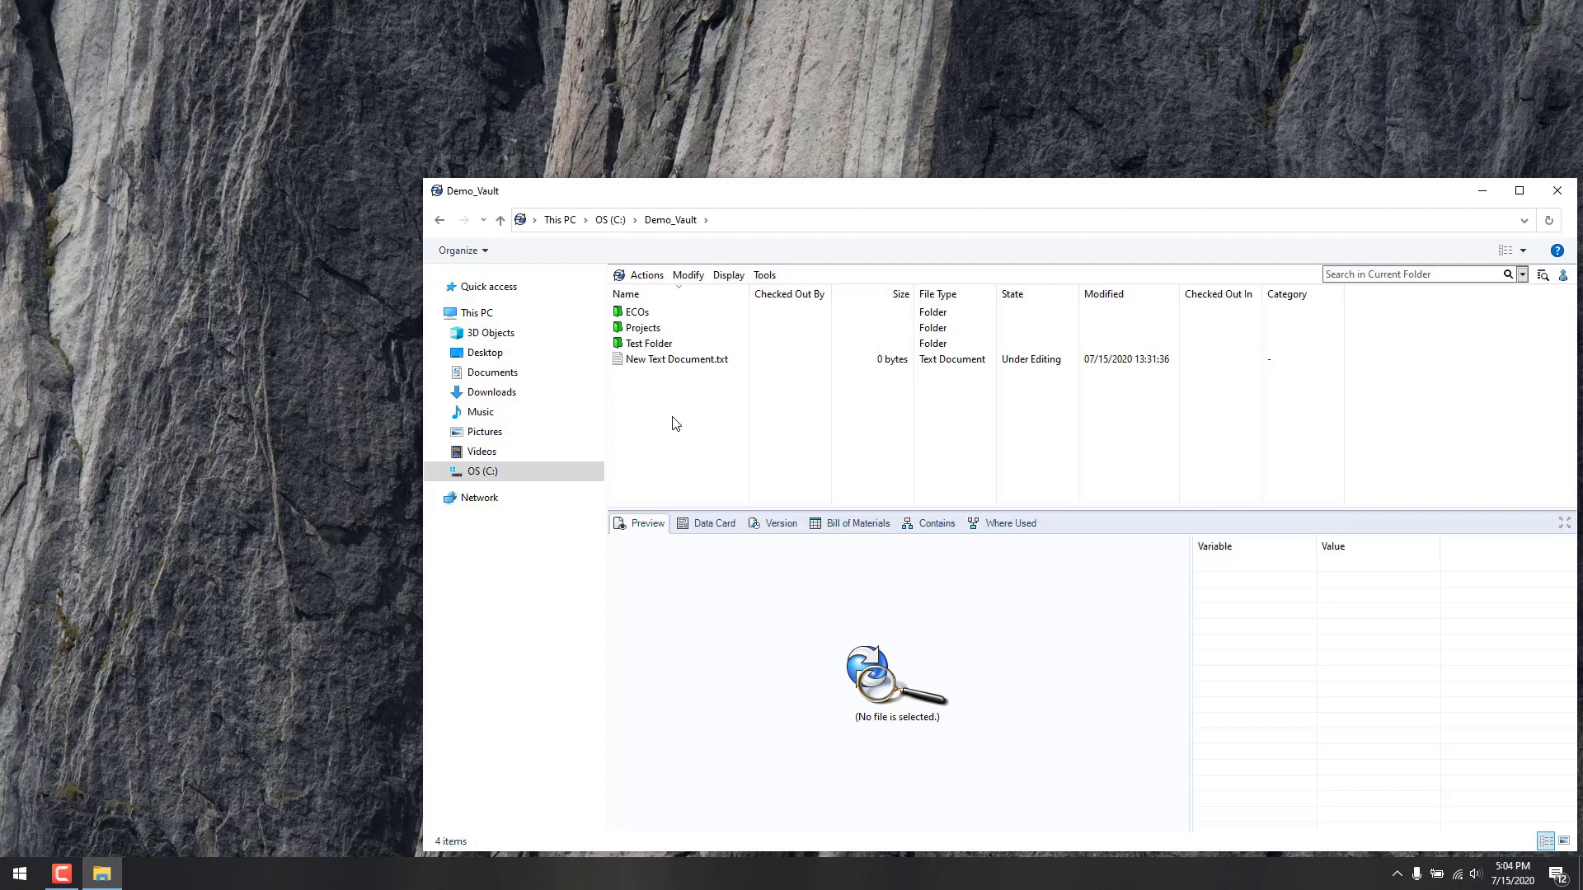
pyautogui.click(610, 219)
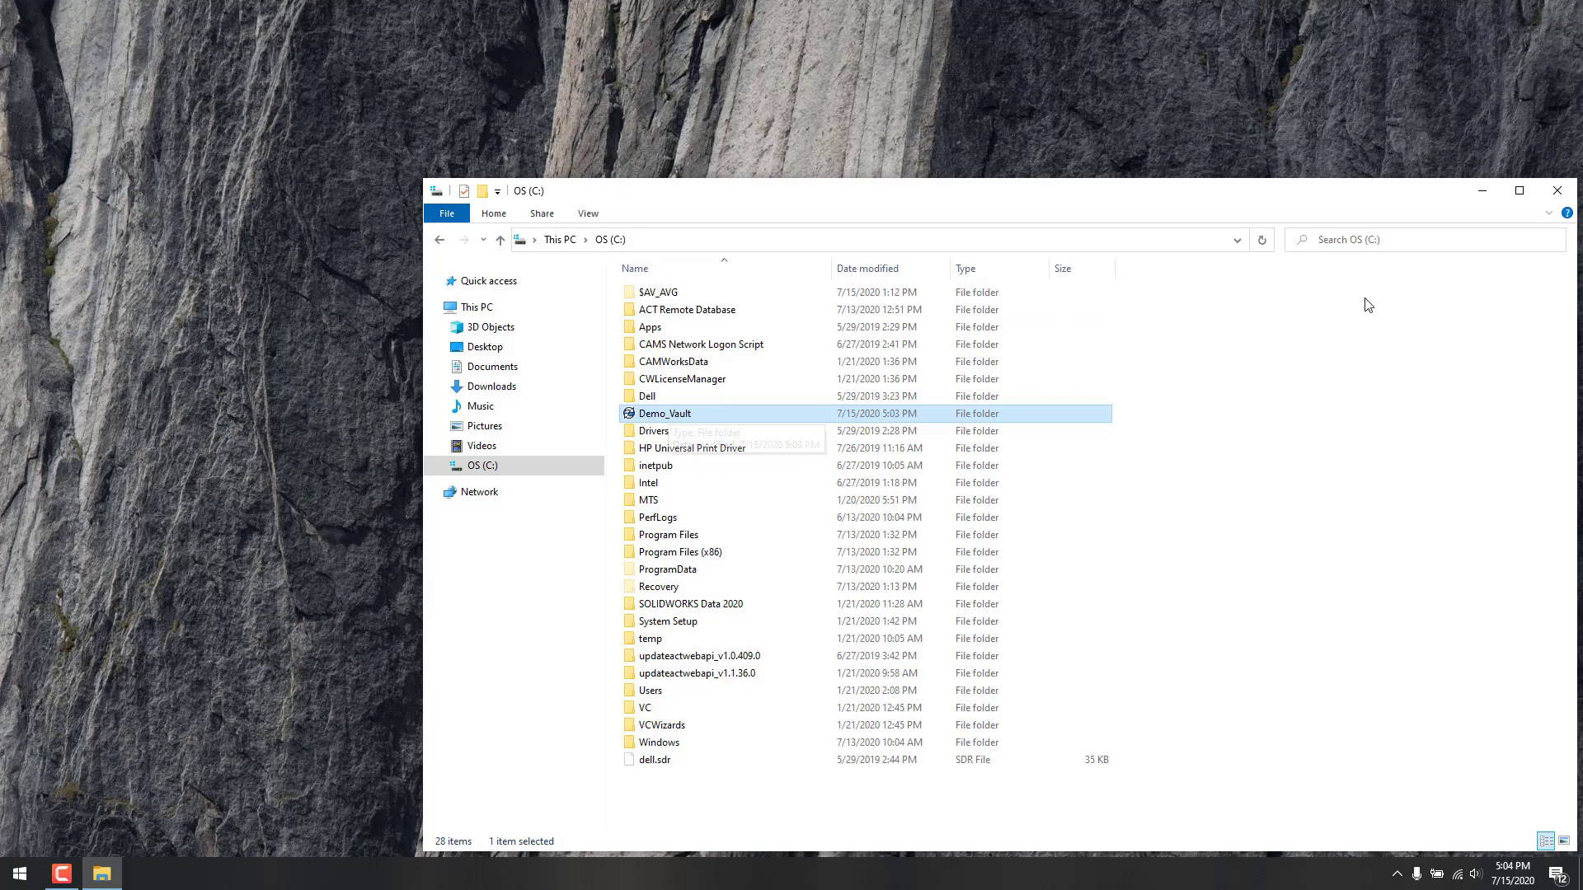
# Step: Close File Explorer and launch SOLIDWORKS PDM Administration by searching 'adm' in Start
pyautogui.click(1558, 193)
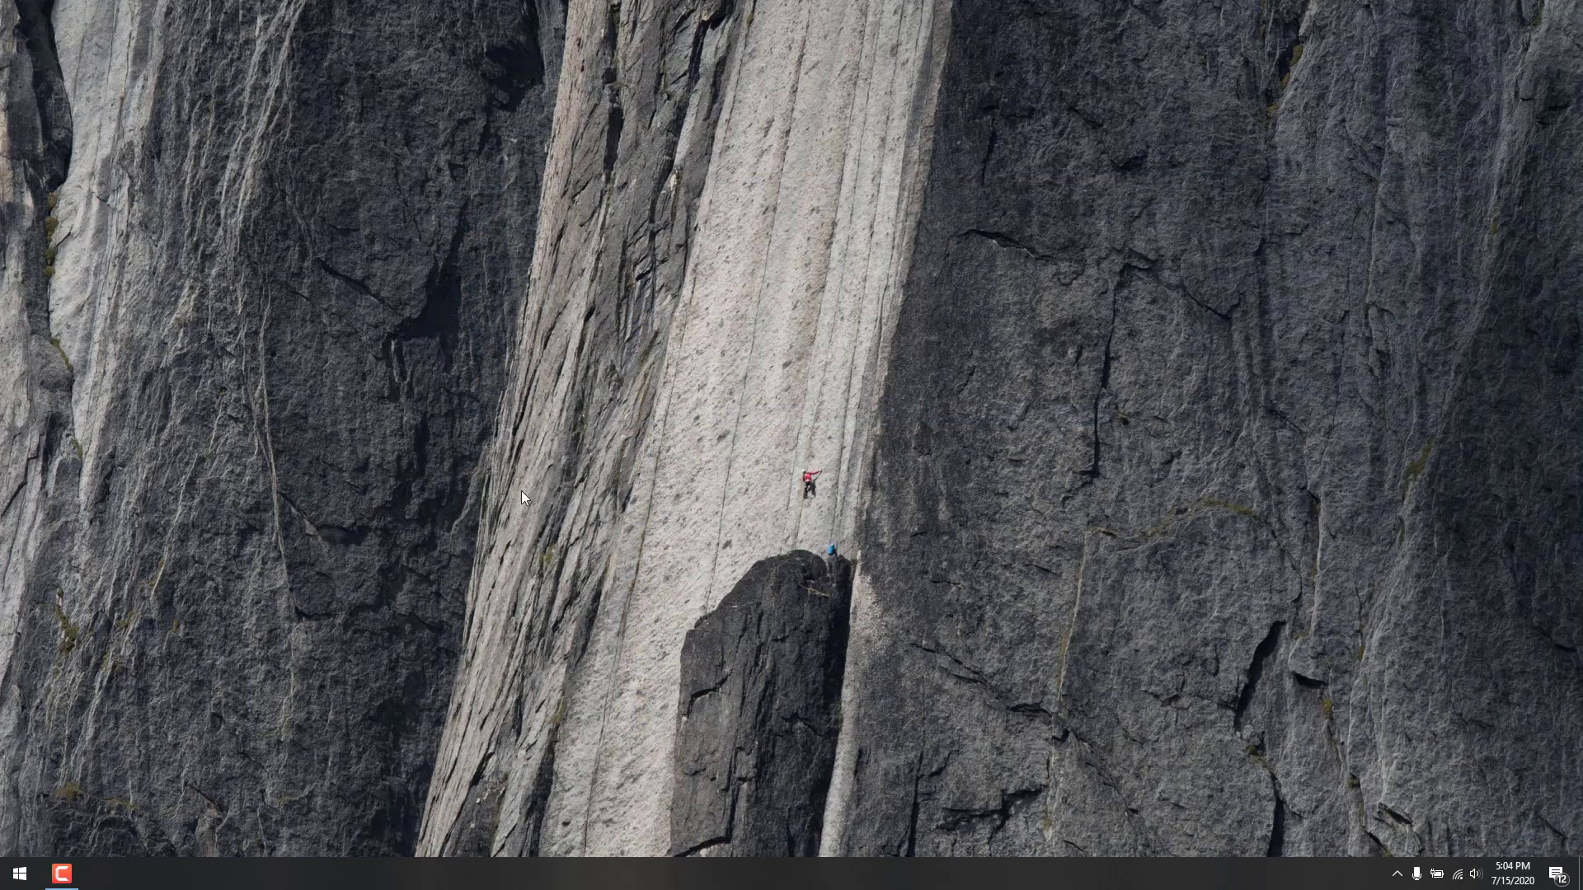
pyautogui.click(21, 872)
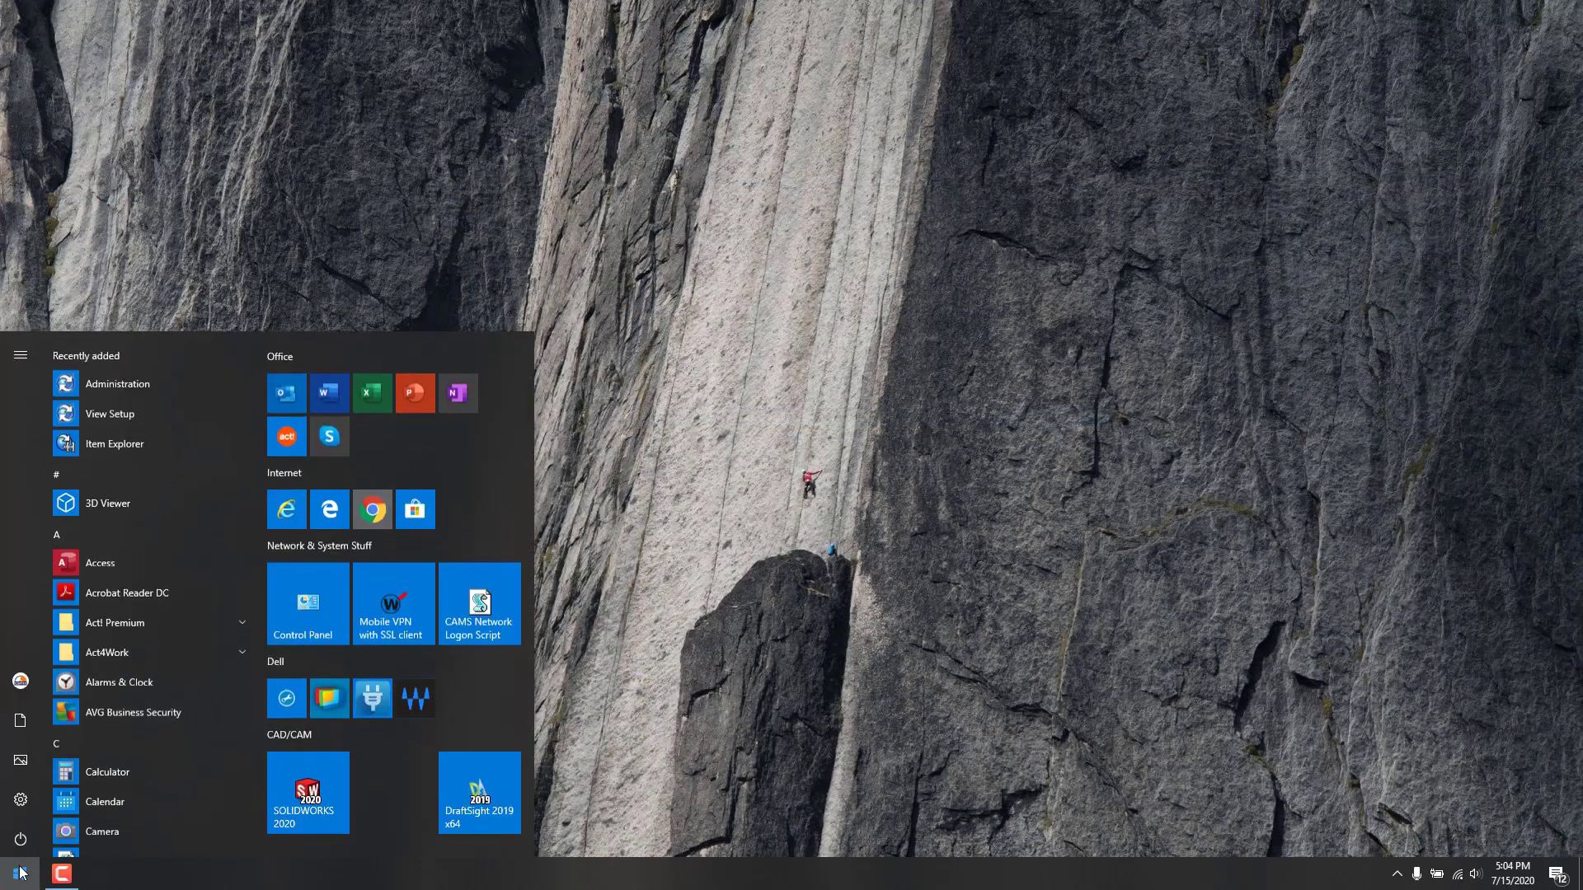
pyautogui.write('adm')
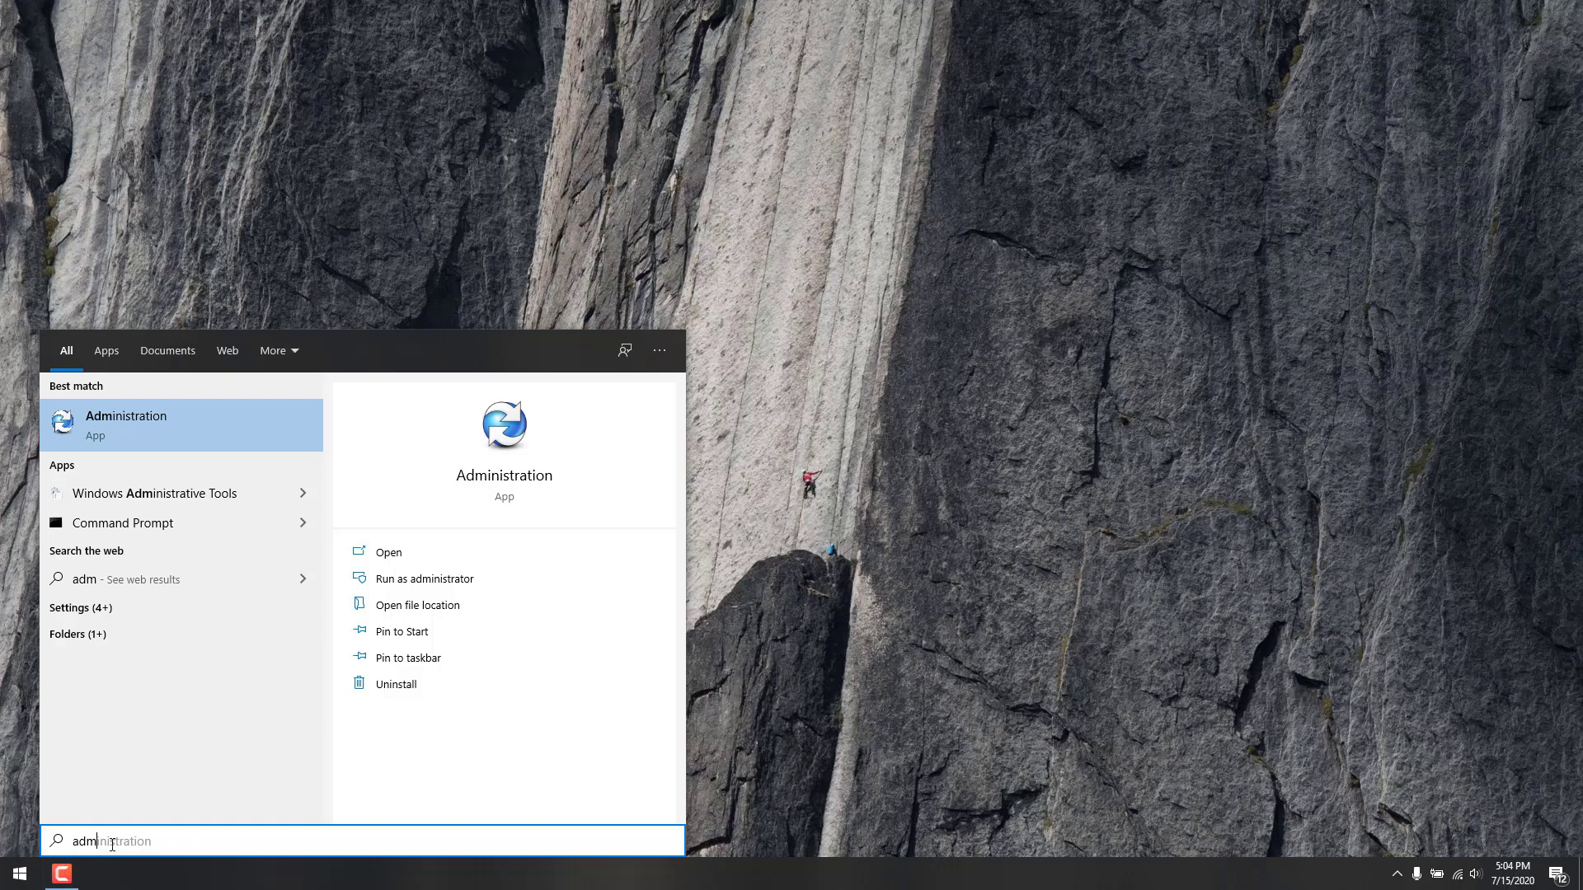
pyautogui.click(132, 416)
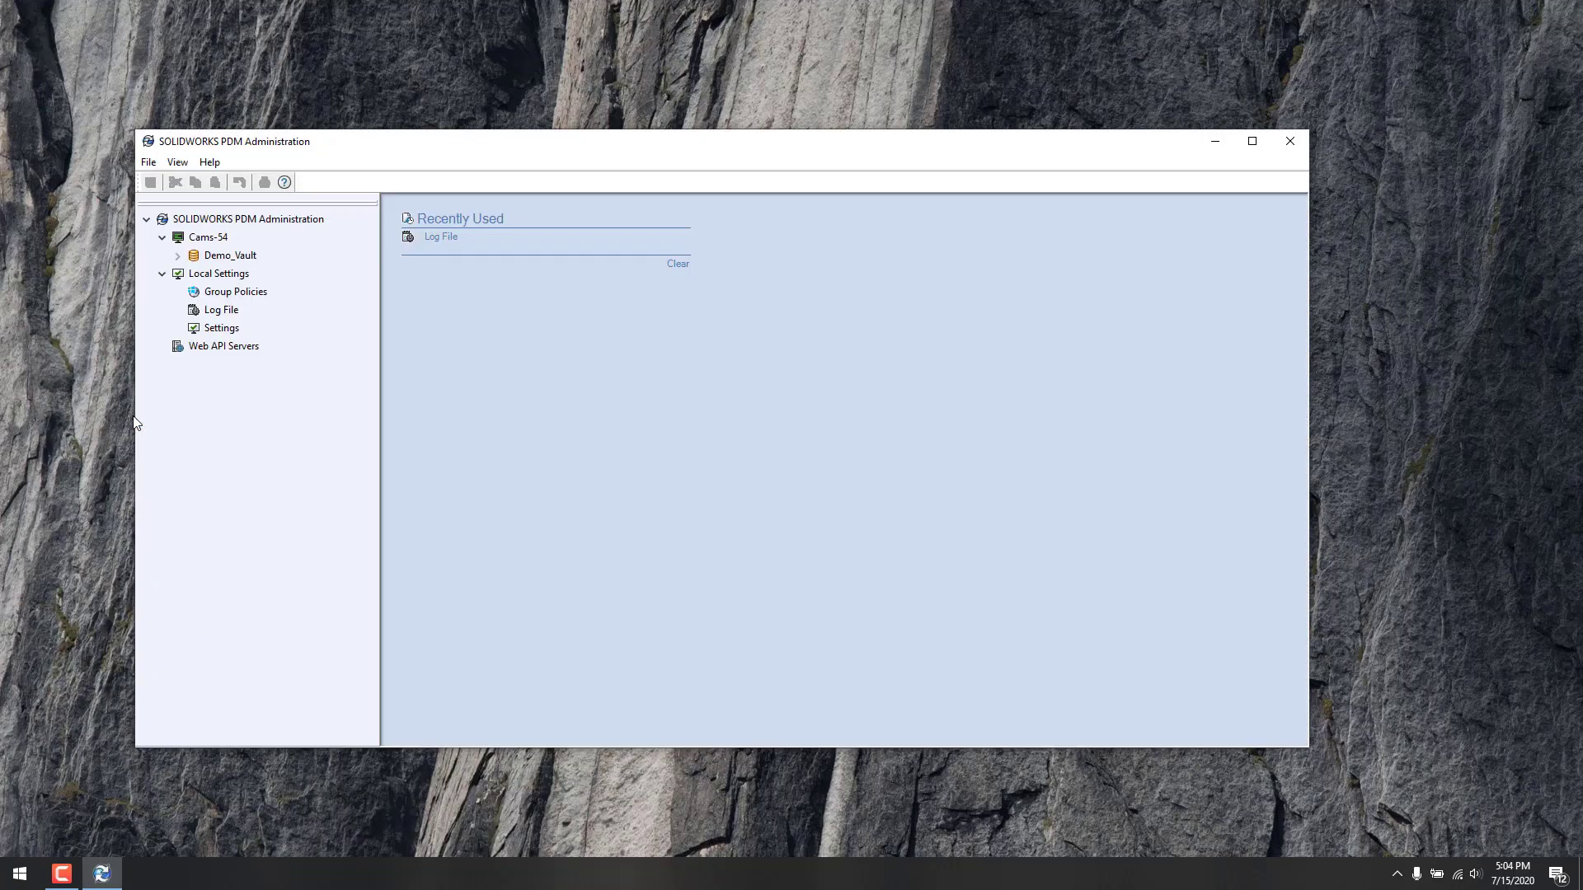
# Step: Connect to Demo_Vault with the vault login, expand its settings, and refresh the vault
pyautogui.rightClick(209, 259)
pyautogui.click(275, 306)
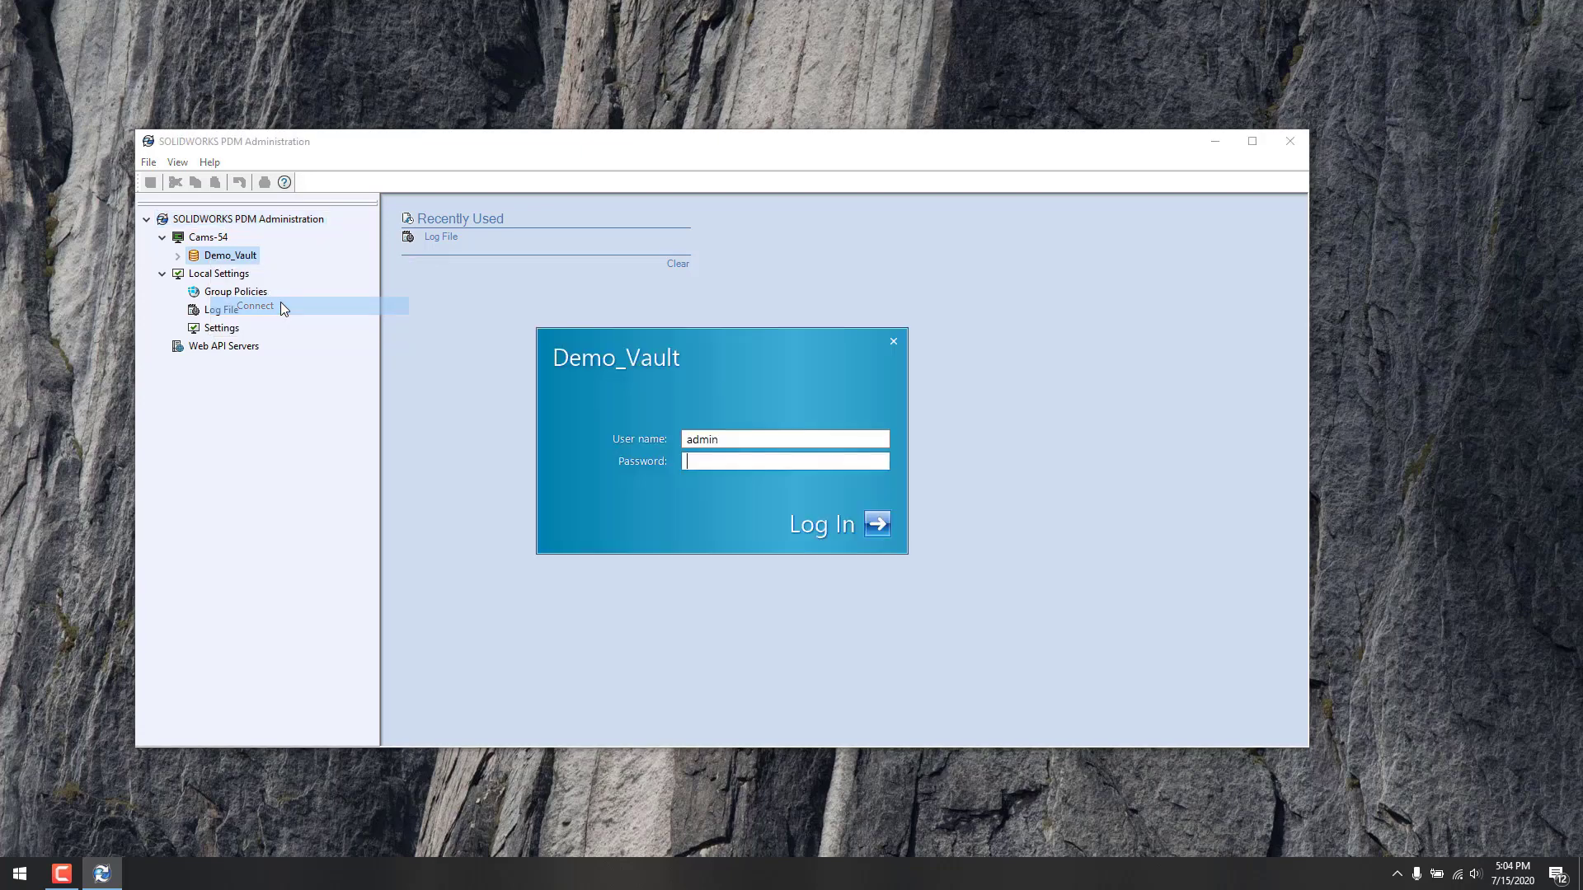
pyautogui.write('a')
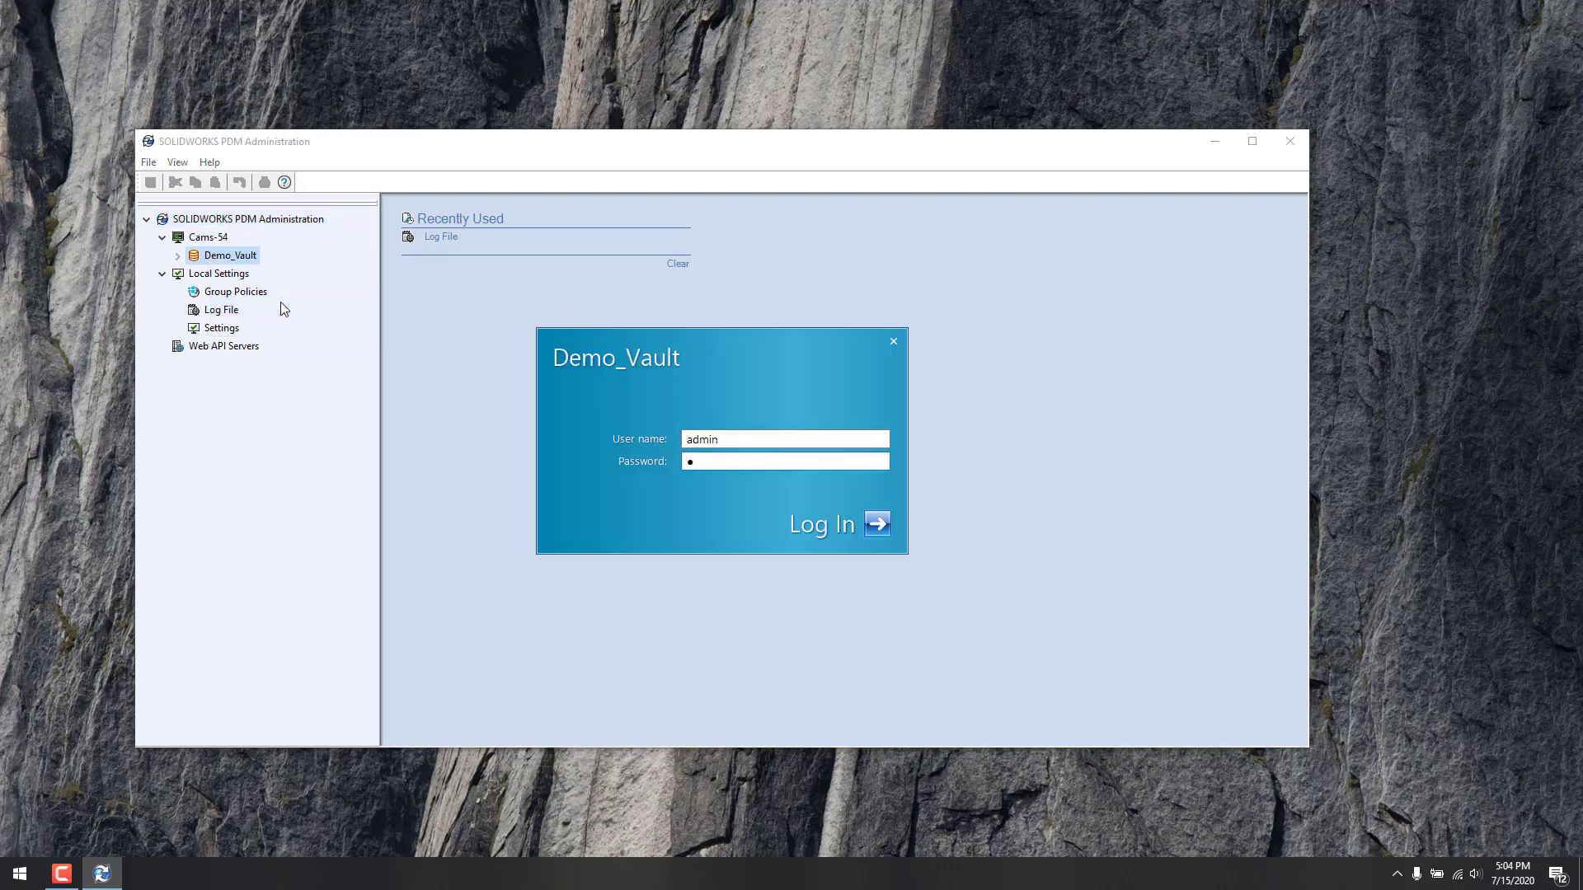
pyautogui.write('dmin')
pyautogui.press('Return')
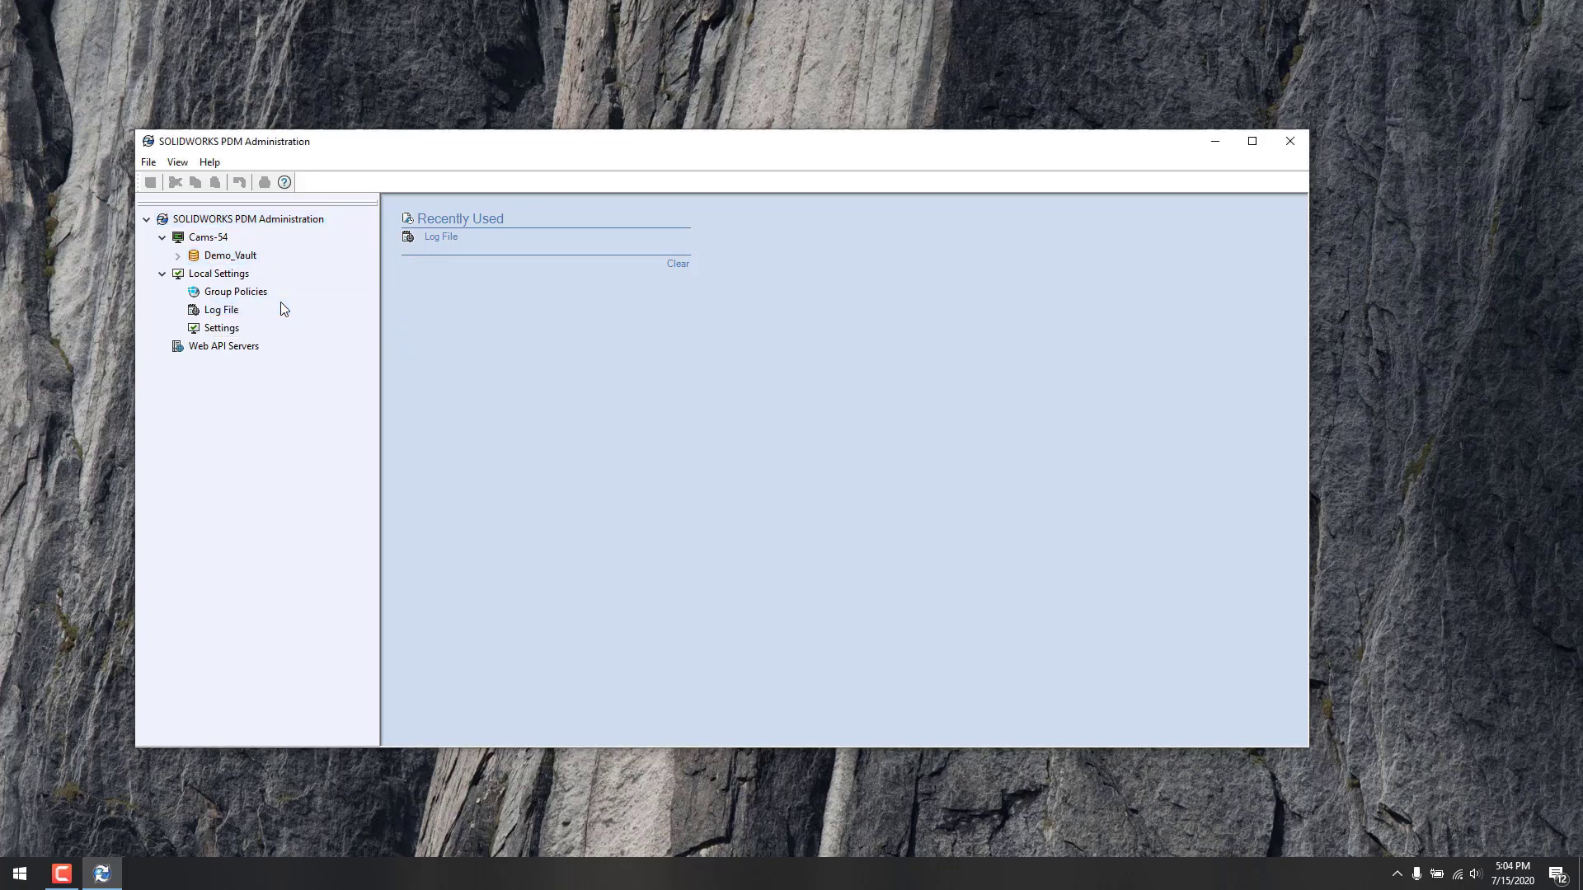
pyautogui.click(177, 256)
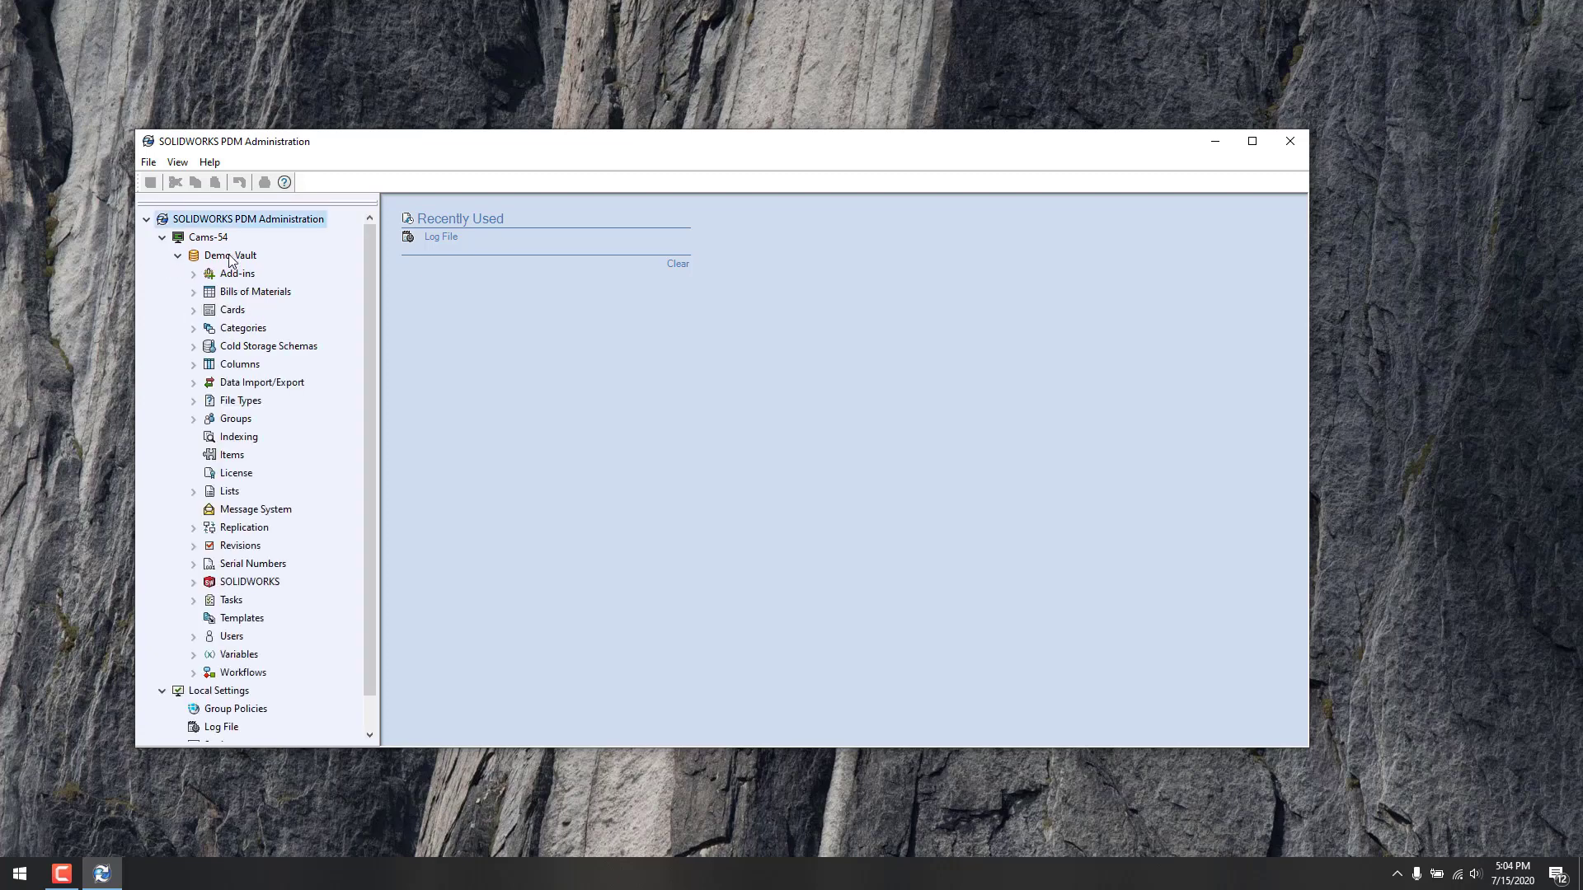
pyautogui.rightClick(231, 259)
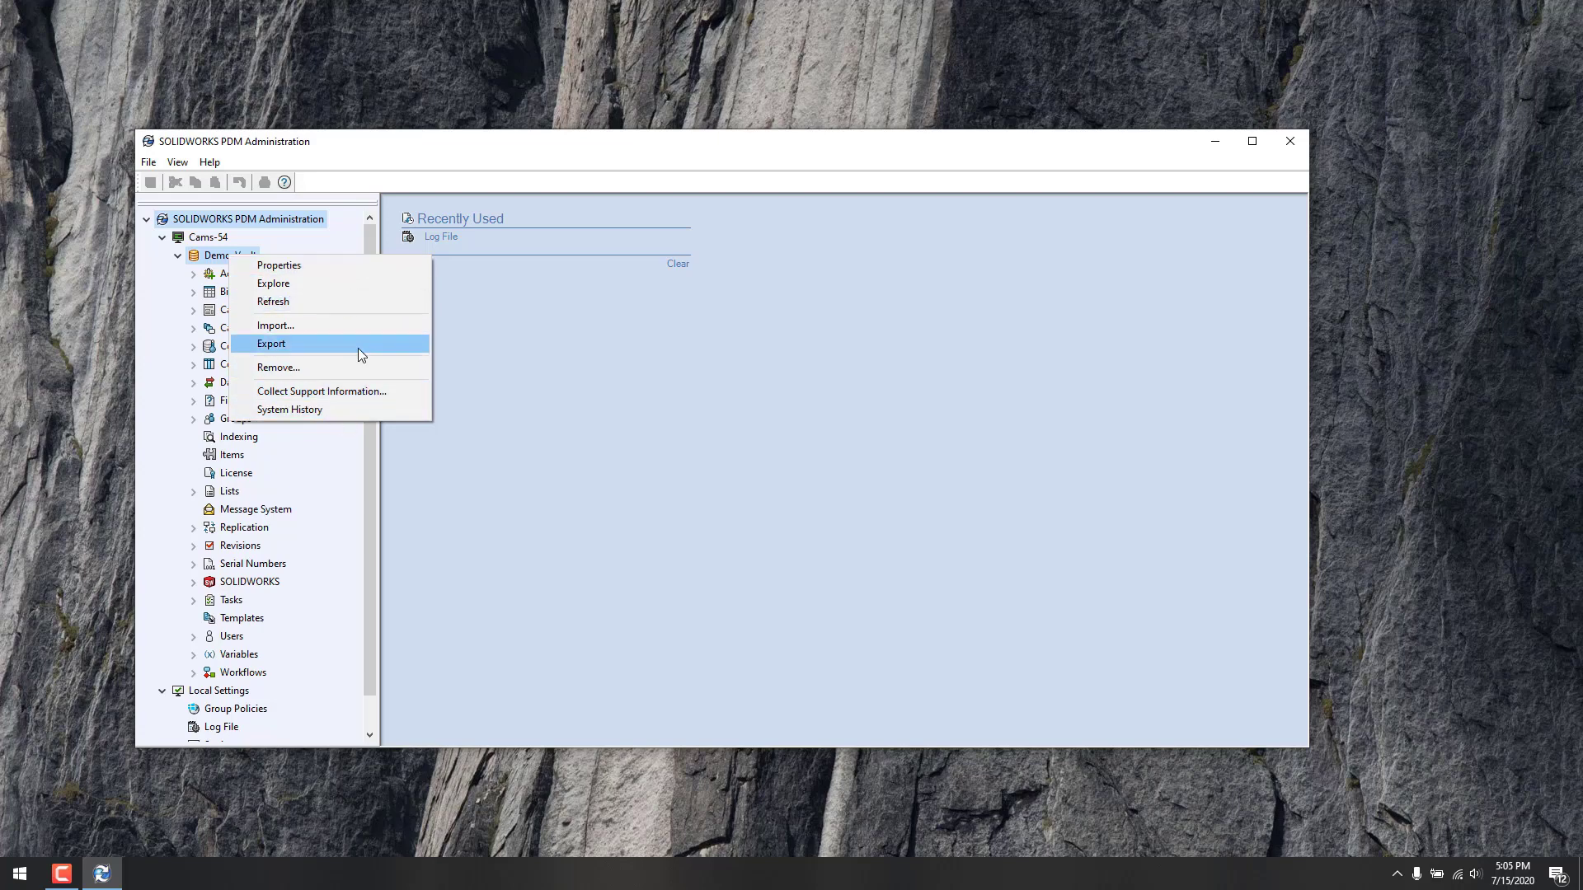
pyautogui.click(351, 302)
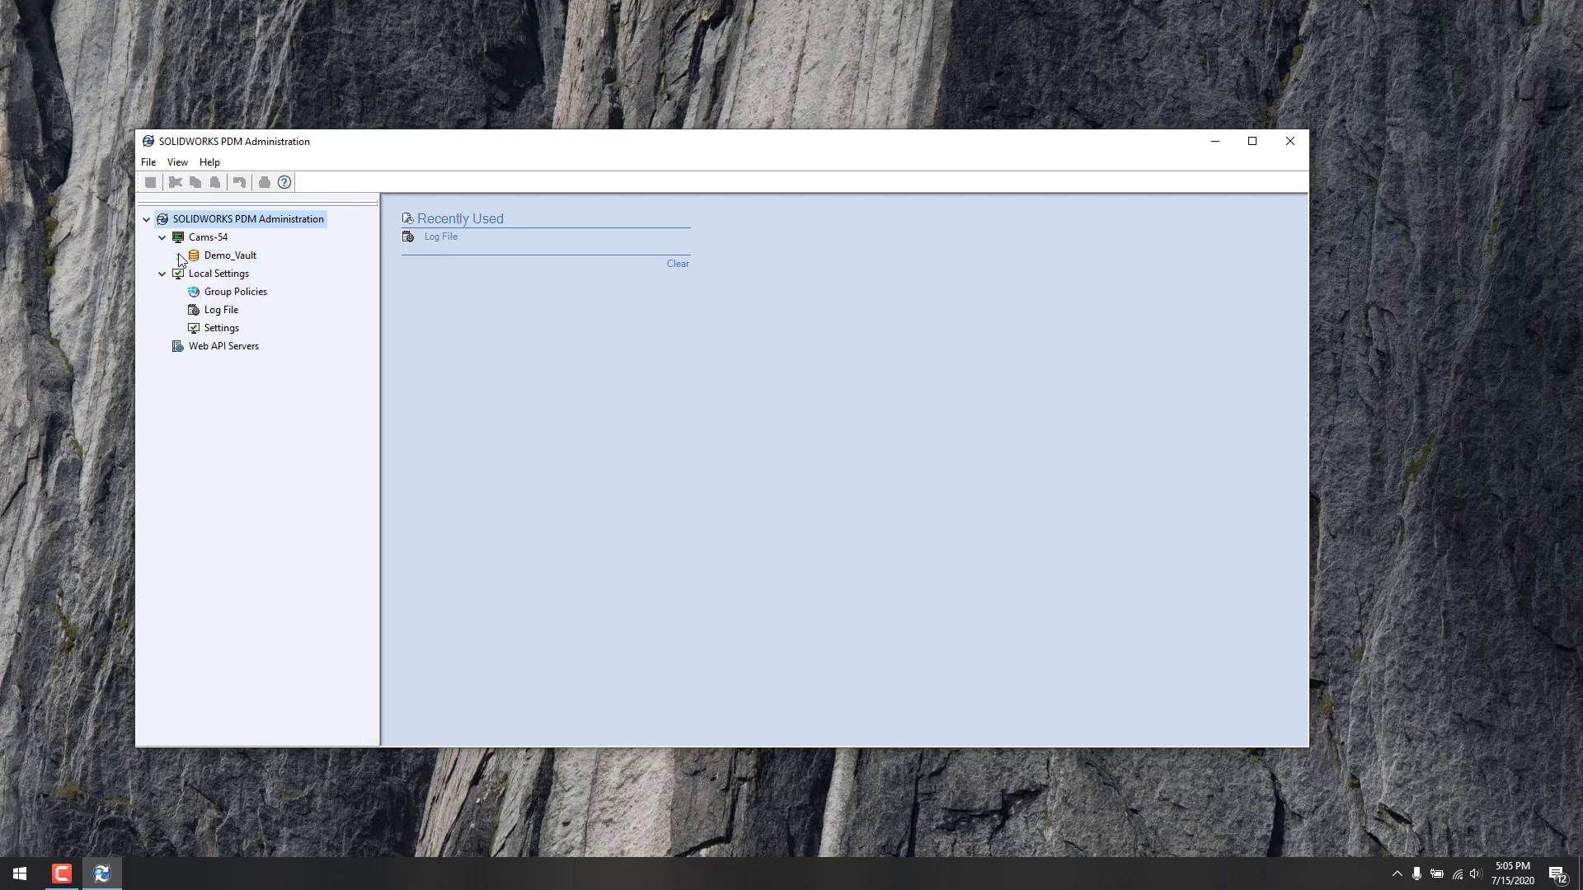
# Step: Close the SOLIDWORKS PDM Administration window
pyautogui.click(1288, 143)
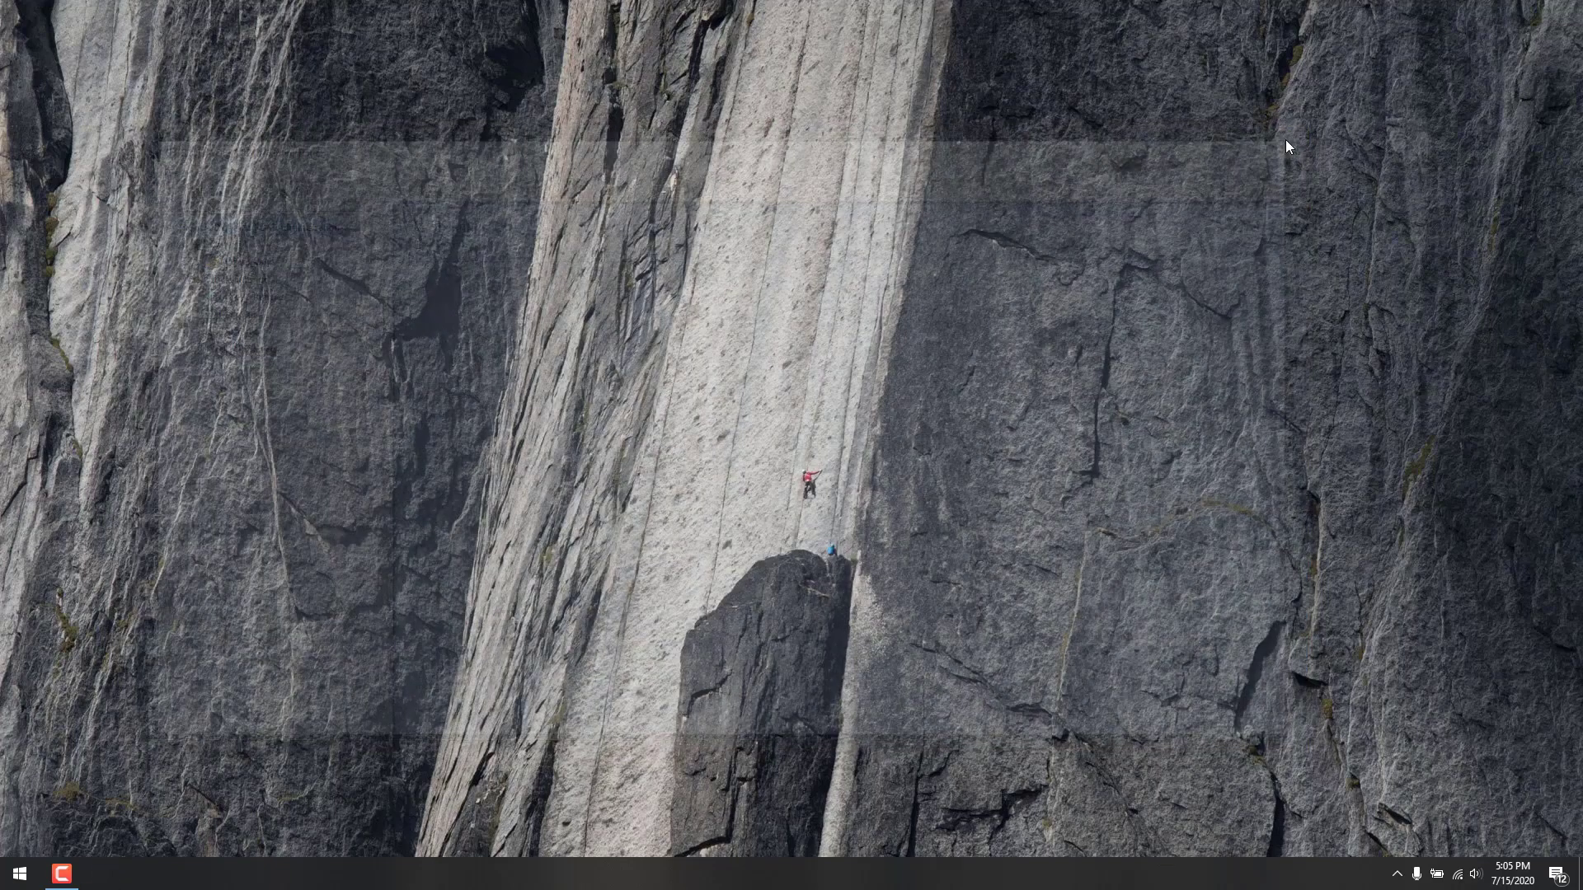